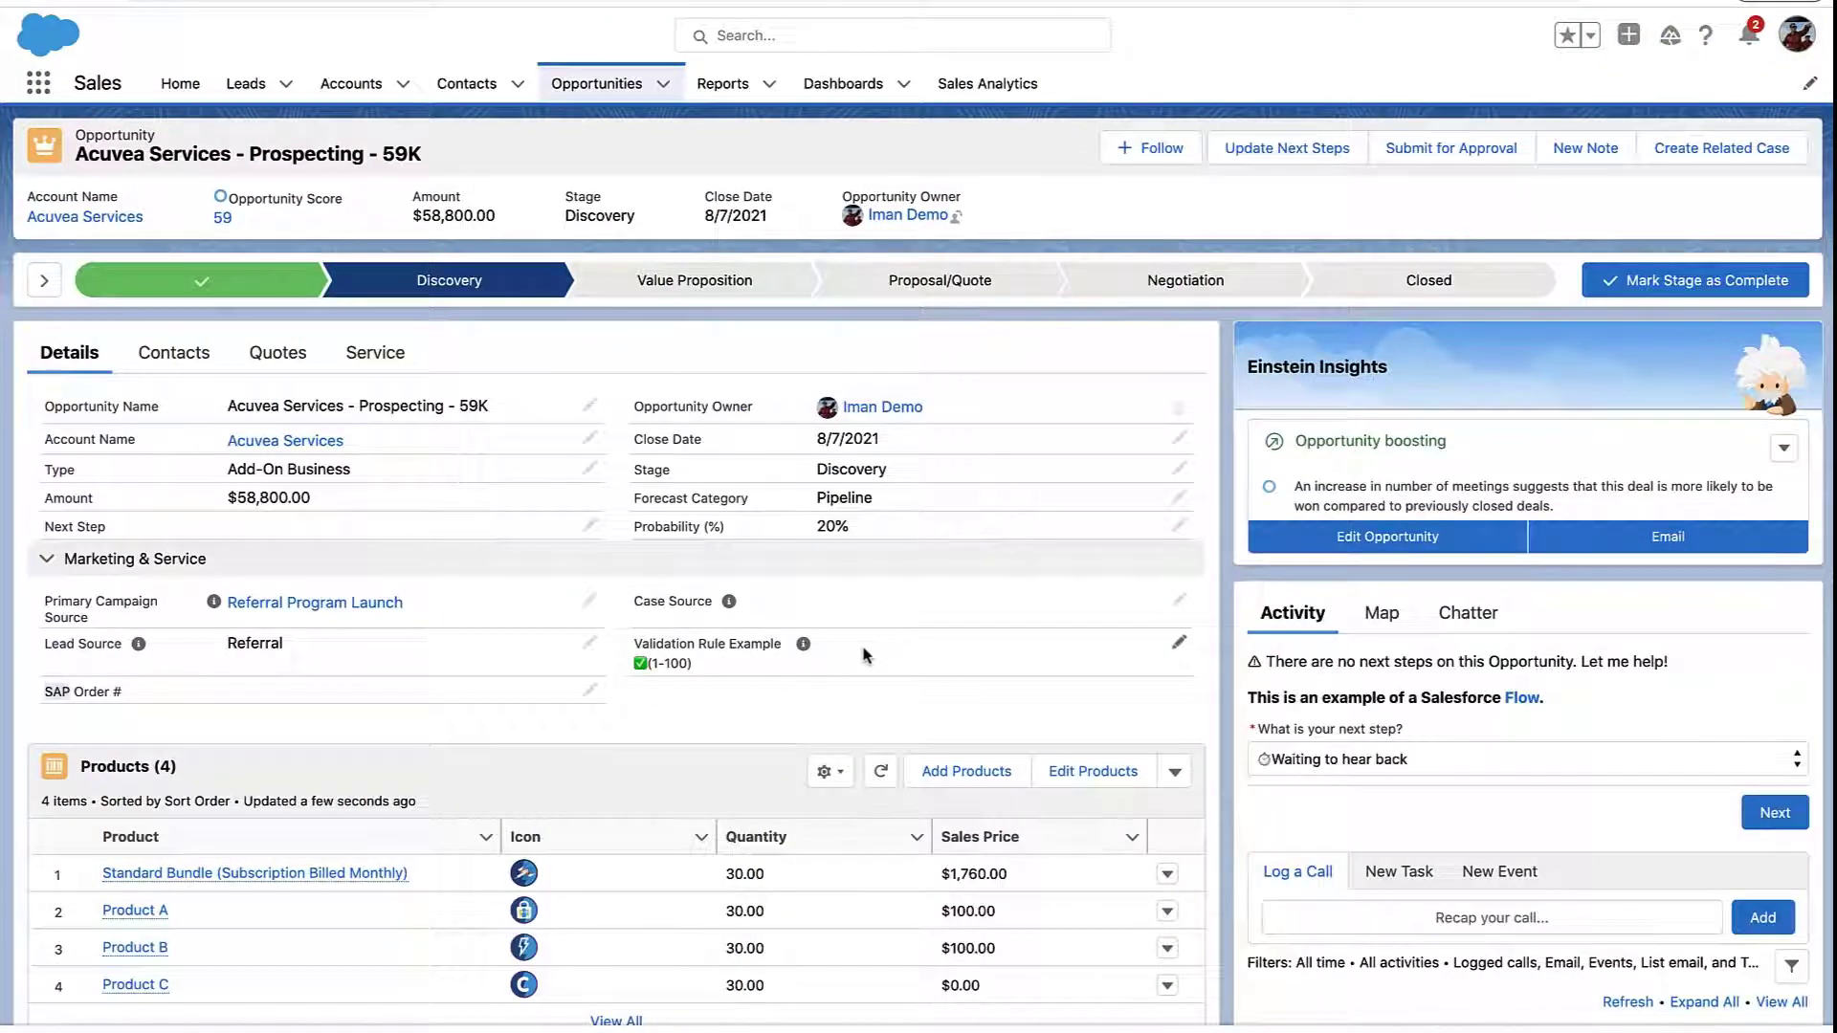
- Try saving 200 in Validation Rule Example and dismiss the out-of-range error
{"action": "double_click", "coordinate": [863, 655]}
{"action": "type", "text": "200"}
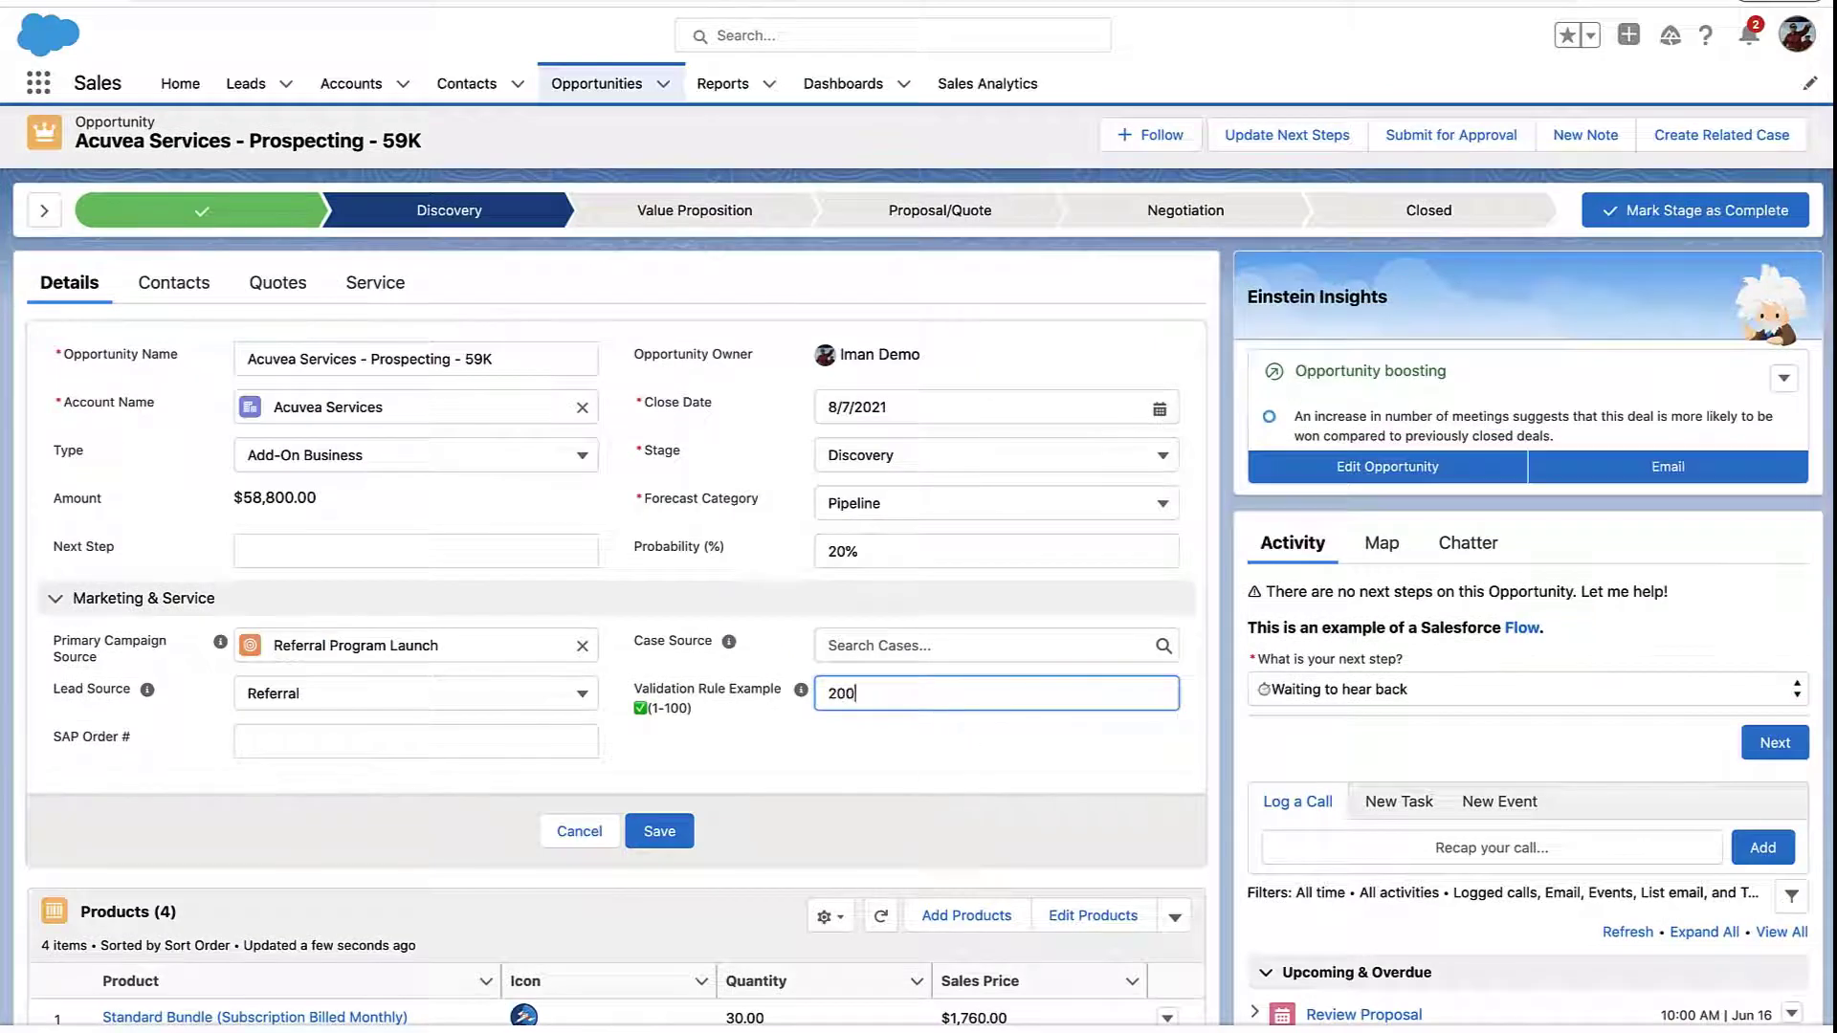
{"action": "left_click", "coordinate": [835, 770]}
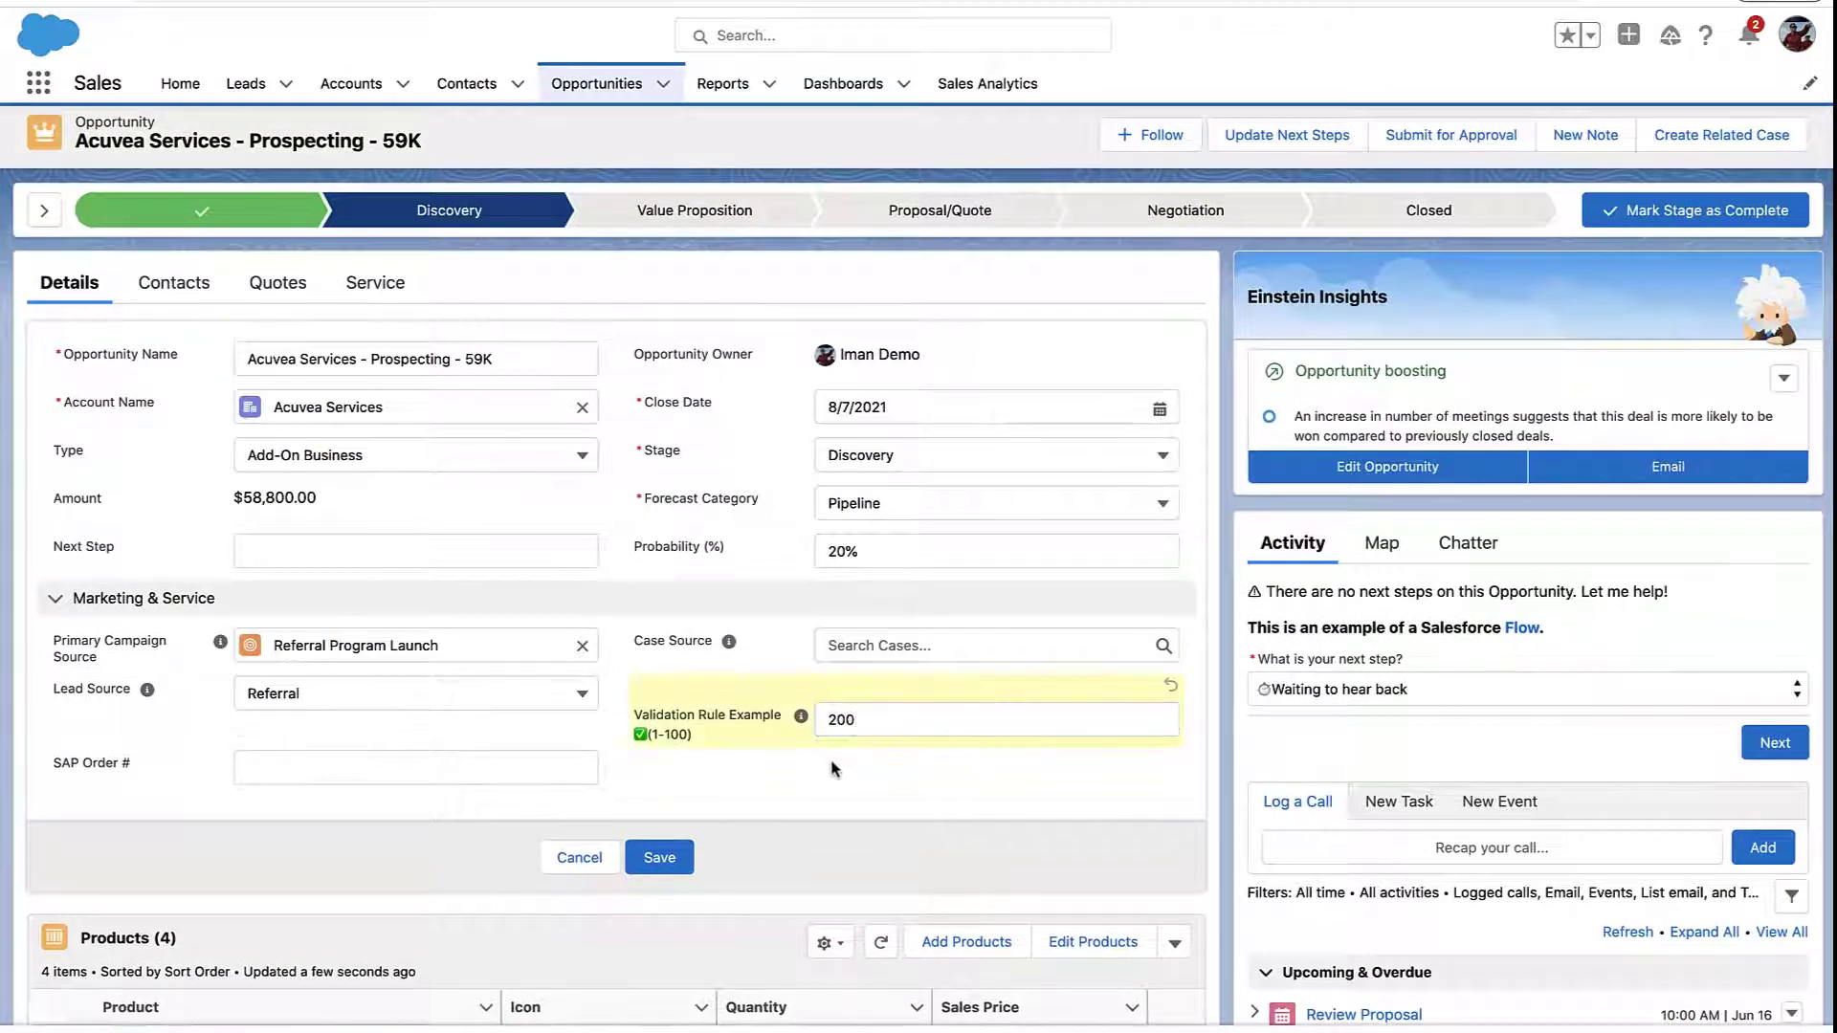
{"action": "left_click", "coordinate": [659, 857]}
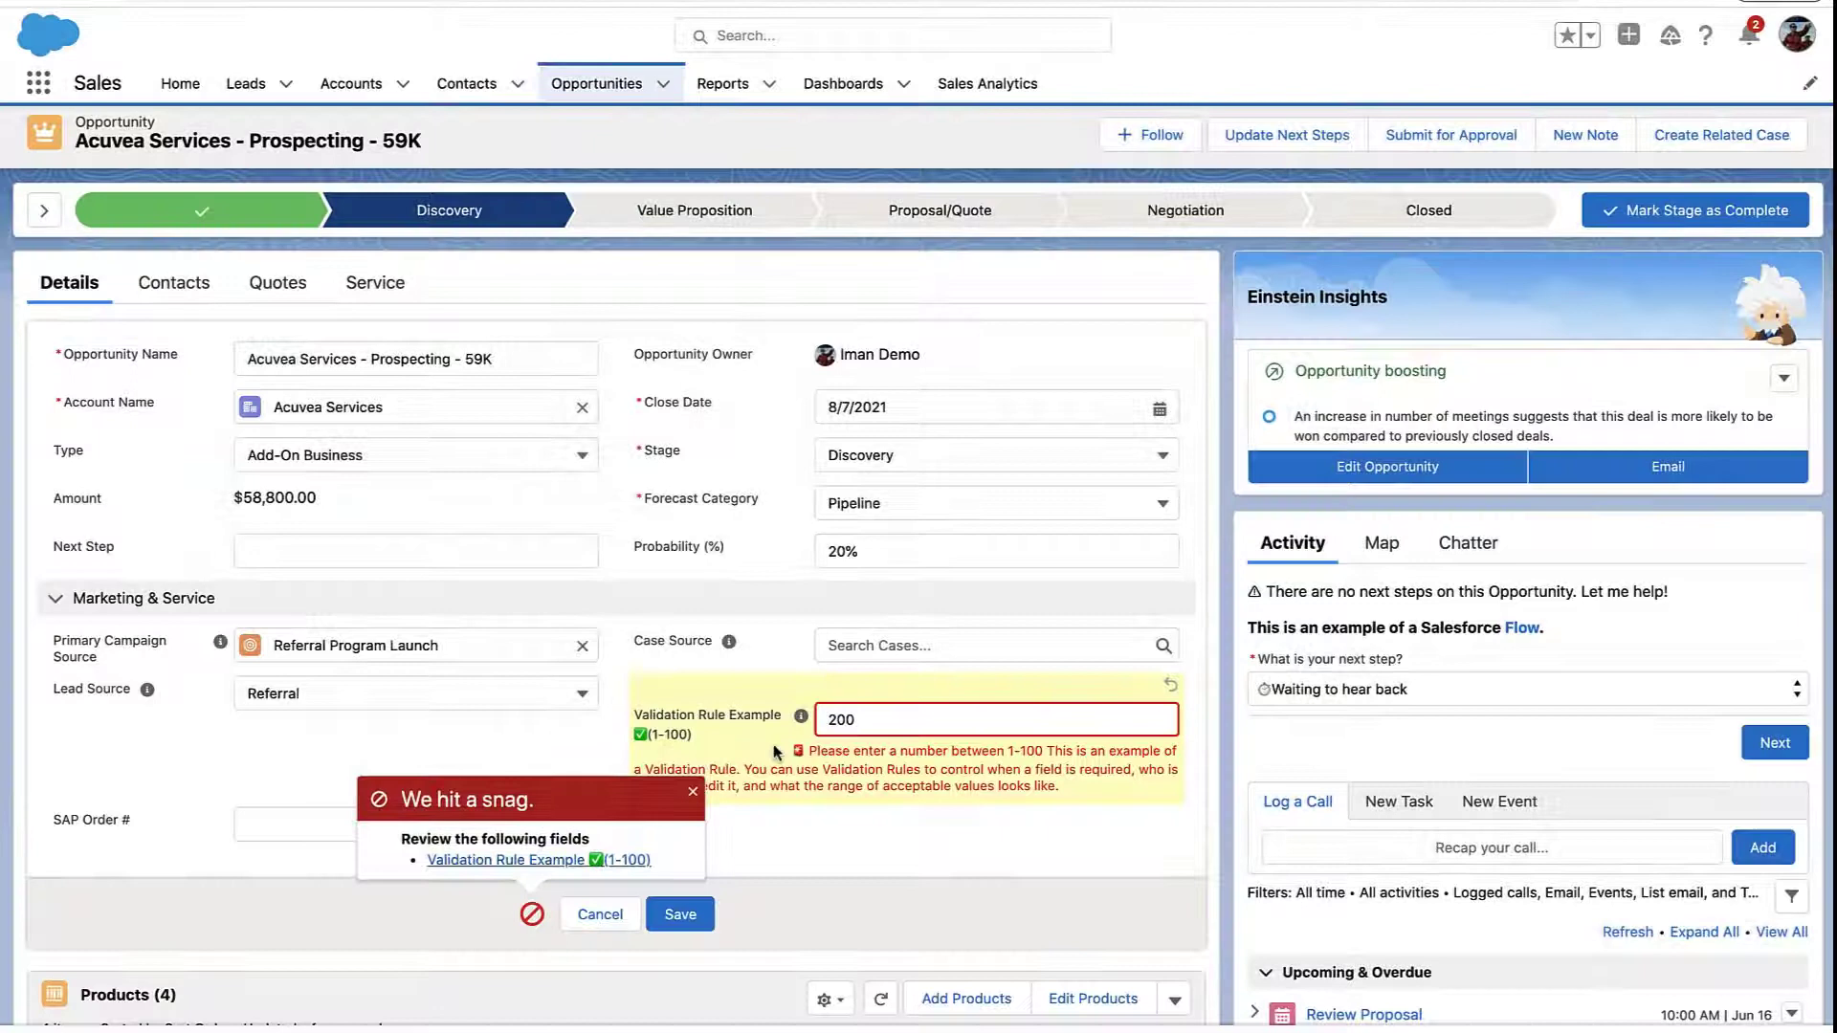
{"action": "left_click", "coordinate": [693, 791]}
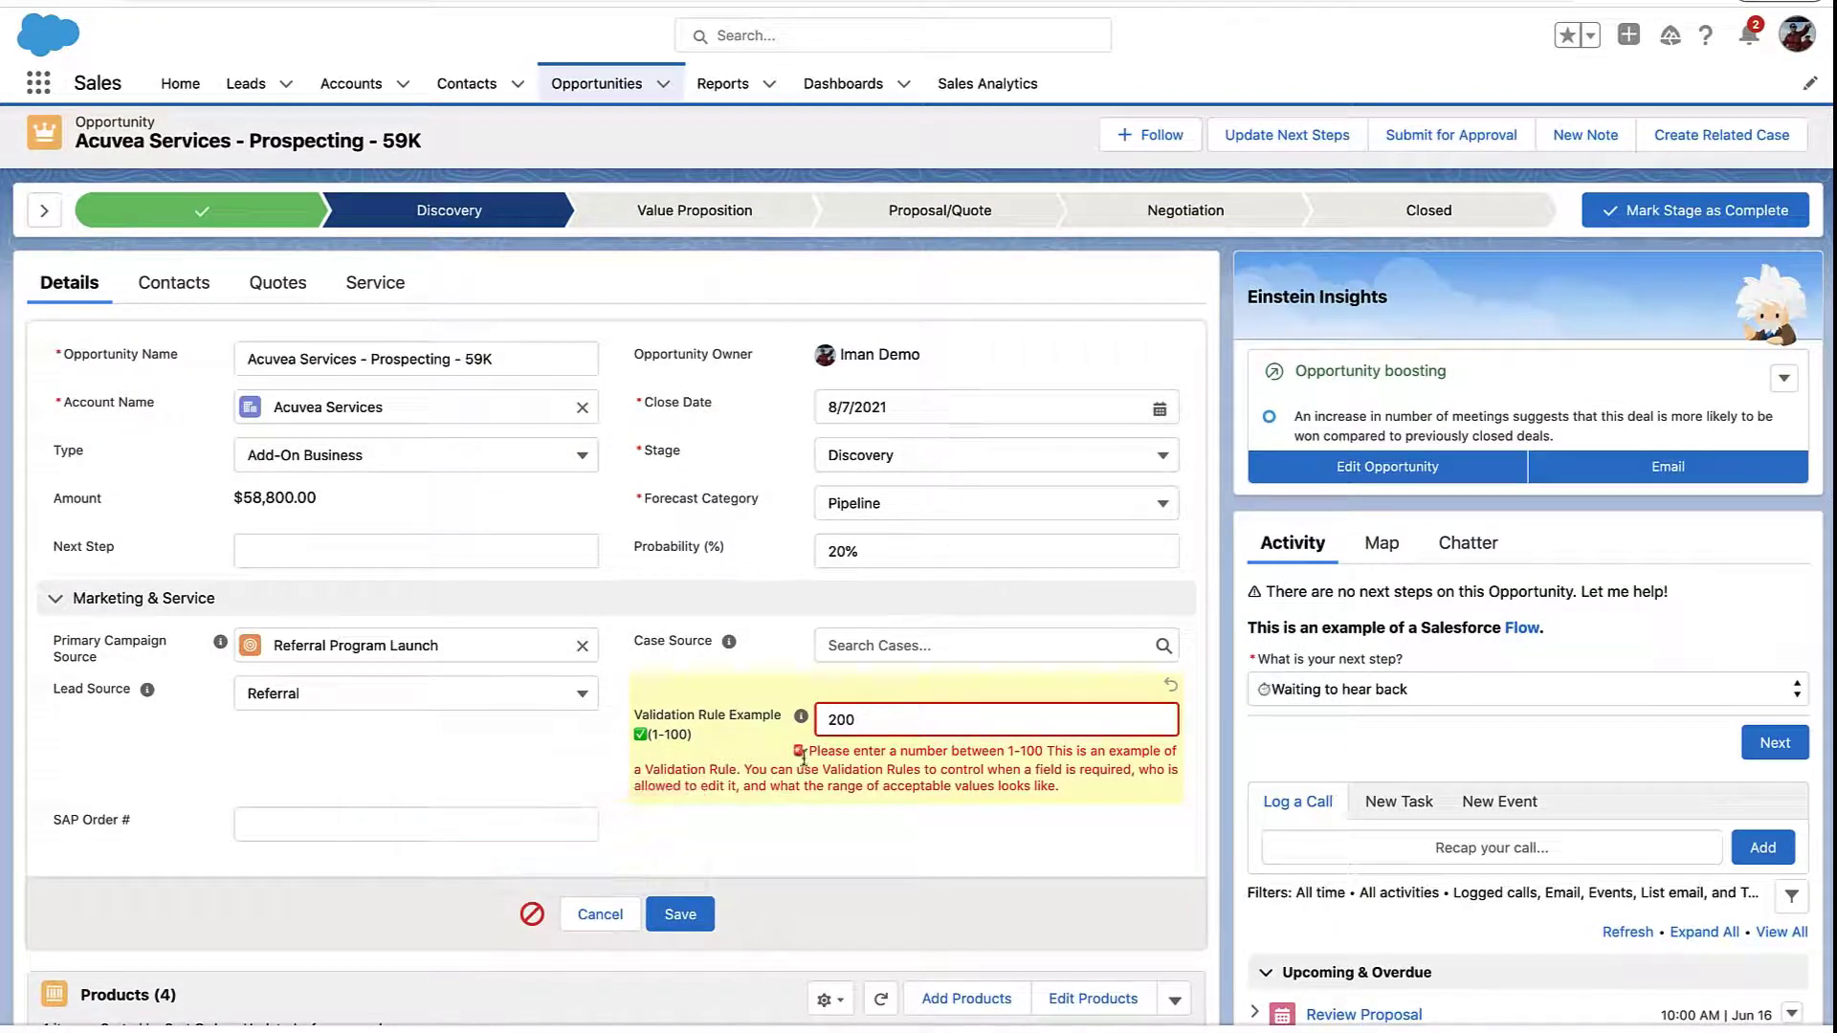
- Replace the rejected value with 100 and save the opportunity
{"action": "double_click", "coordinate": [837, 719]}
{"action": "type", "text": "100"}
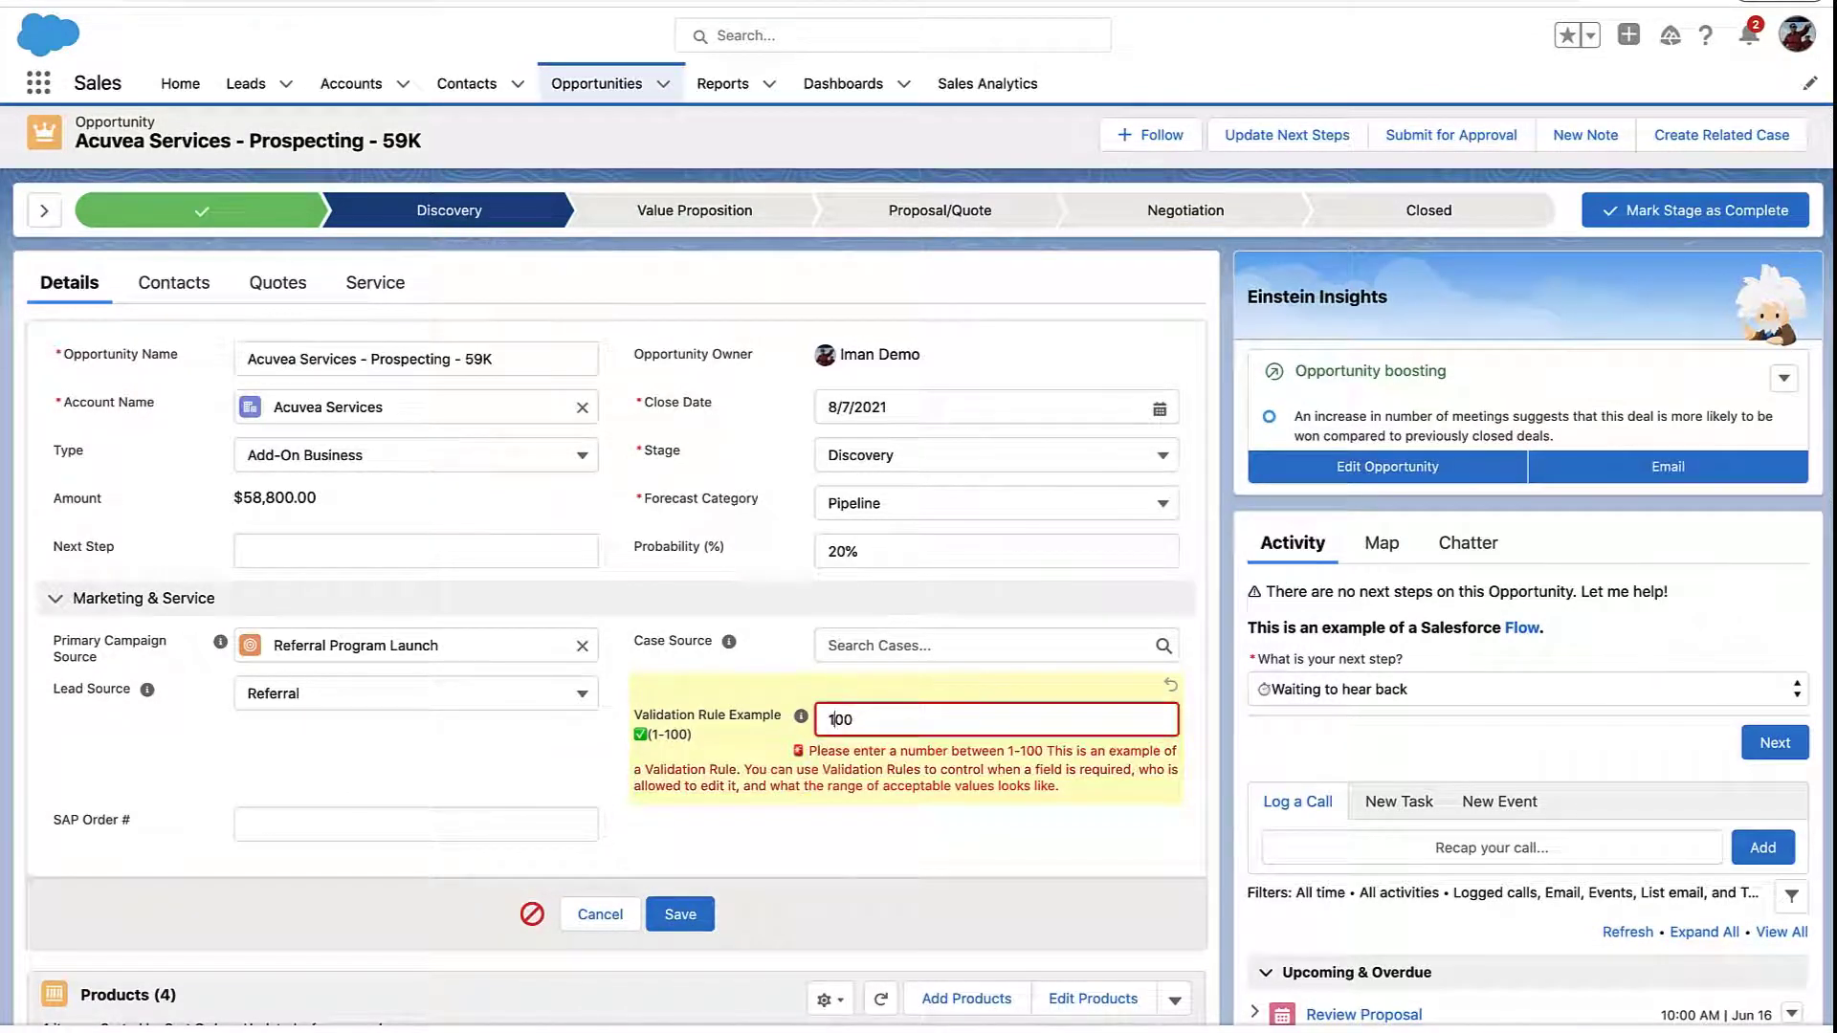
{"action": "left_click", "coordinate": [680, 914]}
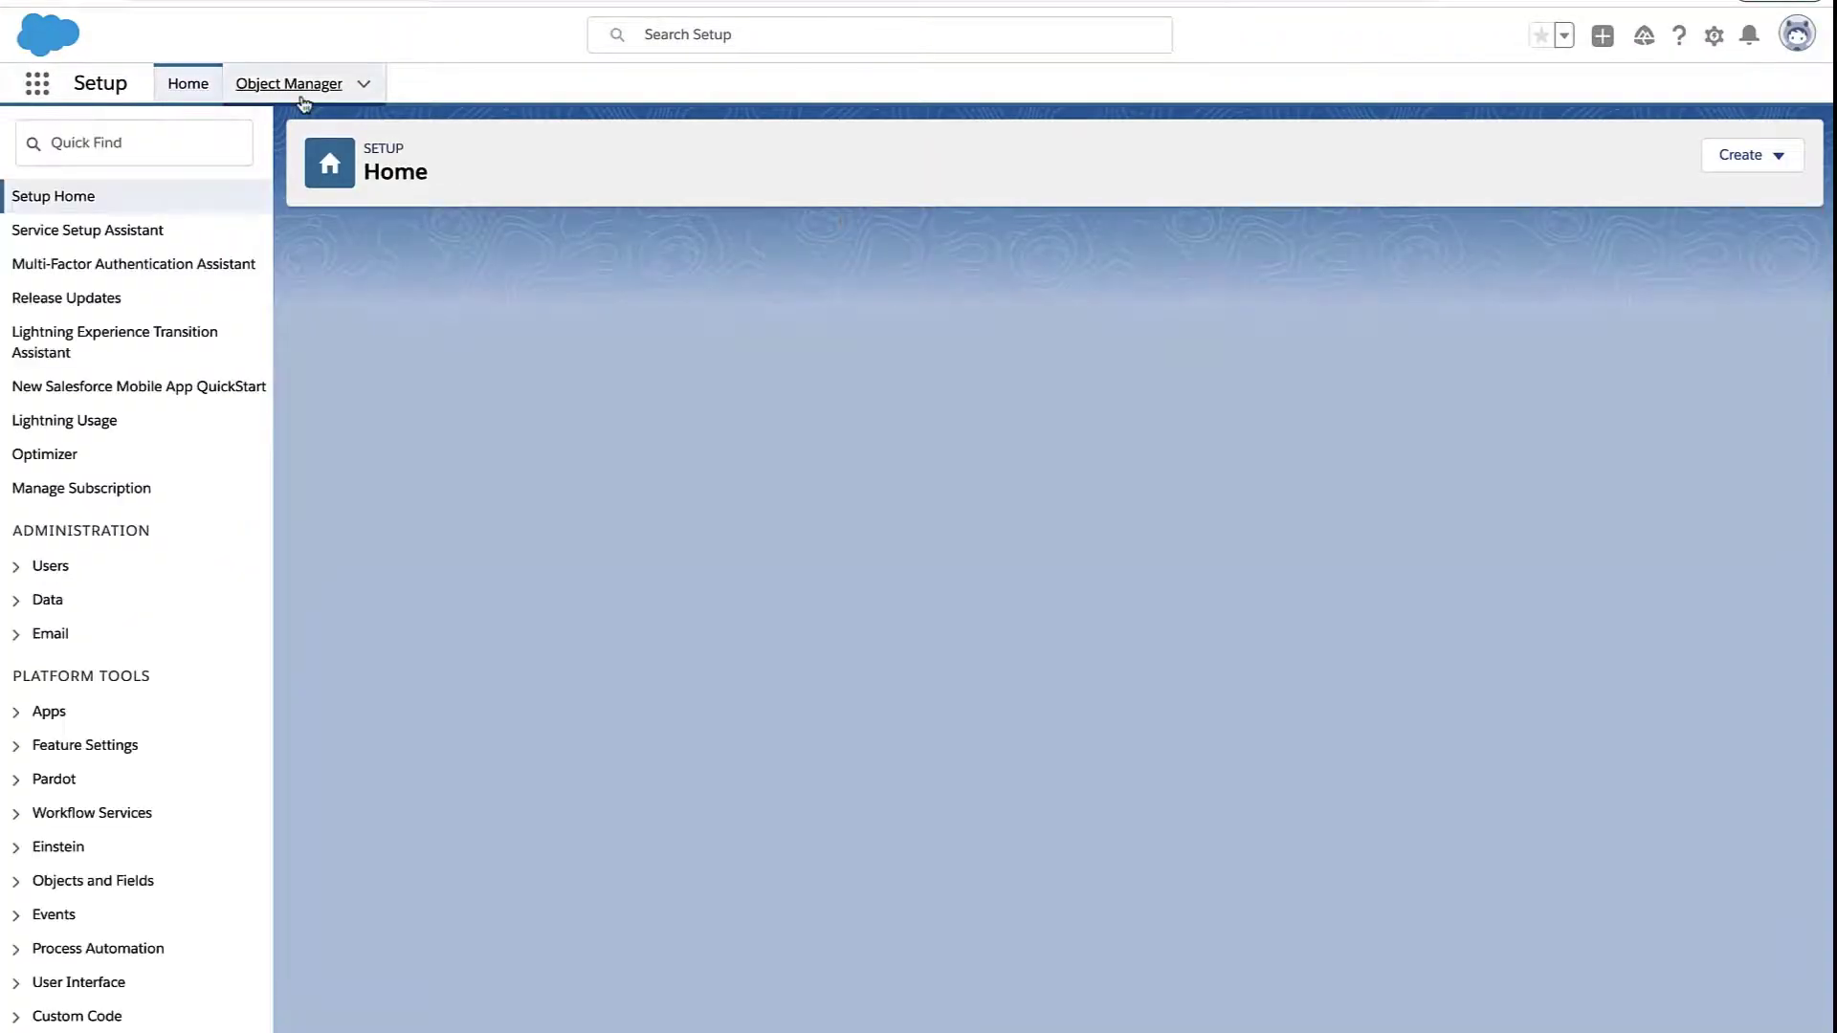
- Filter Object Manager by 'opp', open Opportunity's Validation Rules, and start a new rule
{"action": "left_click", "coordinate": [301, 91]}
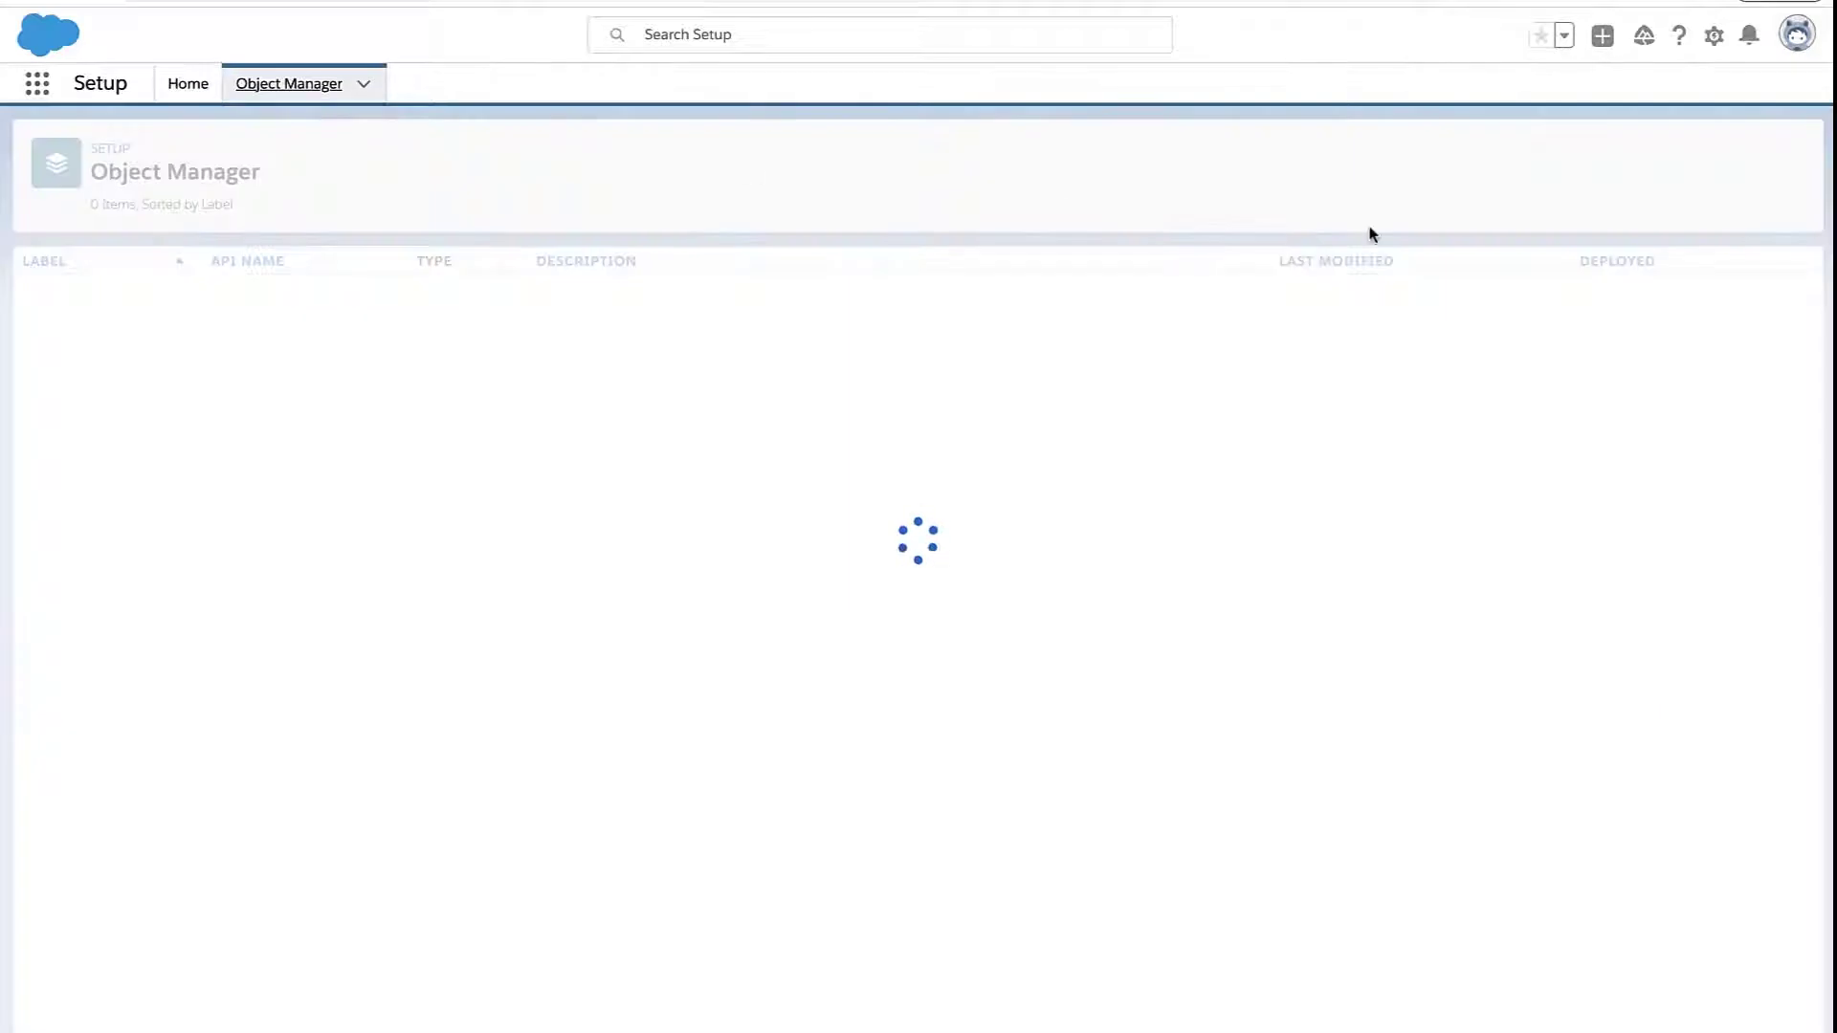
{"action": "left_click", "coordinate": [1399, 153]}
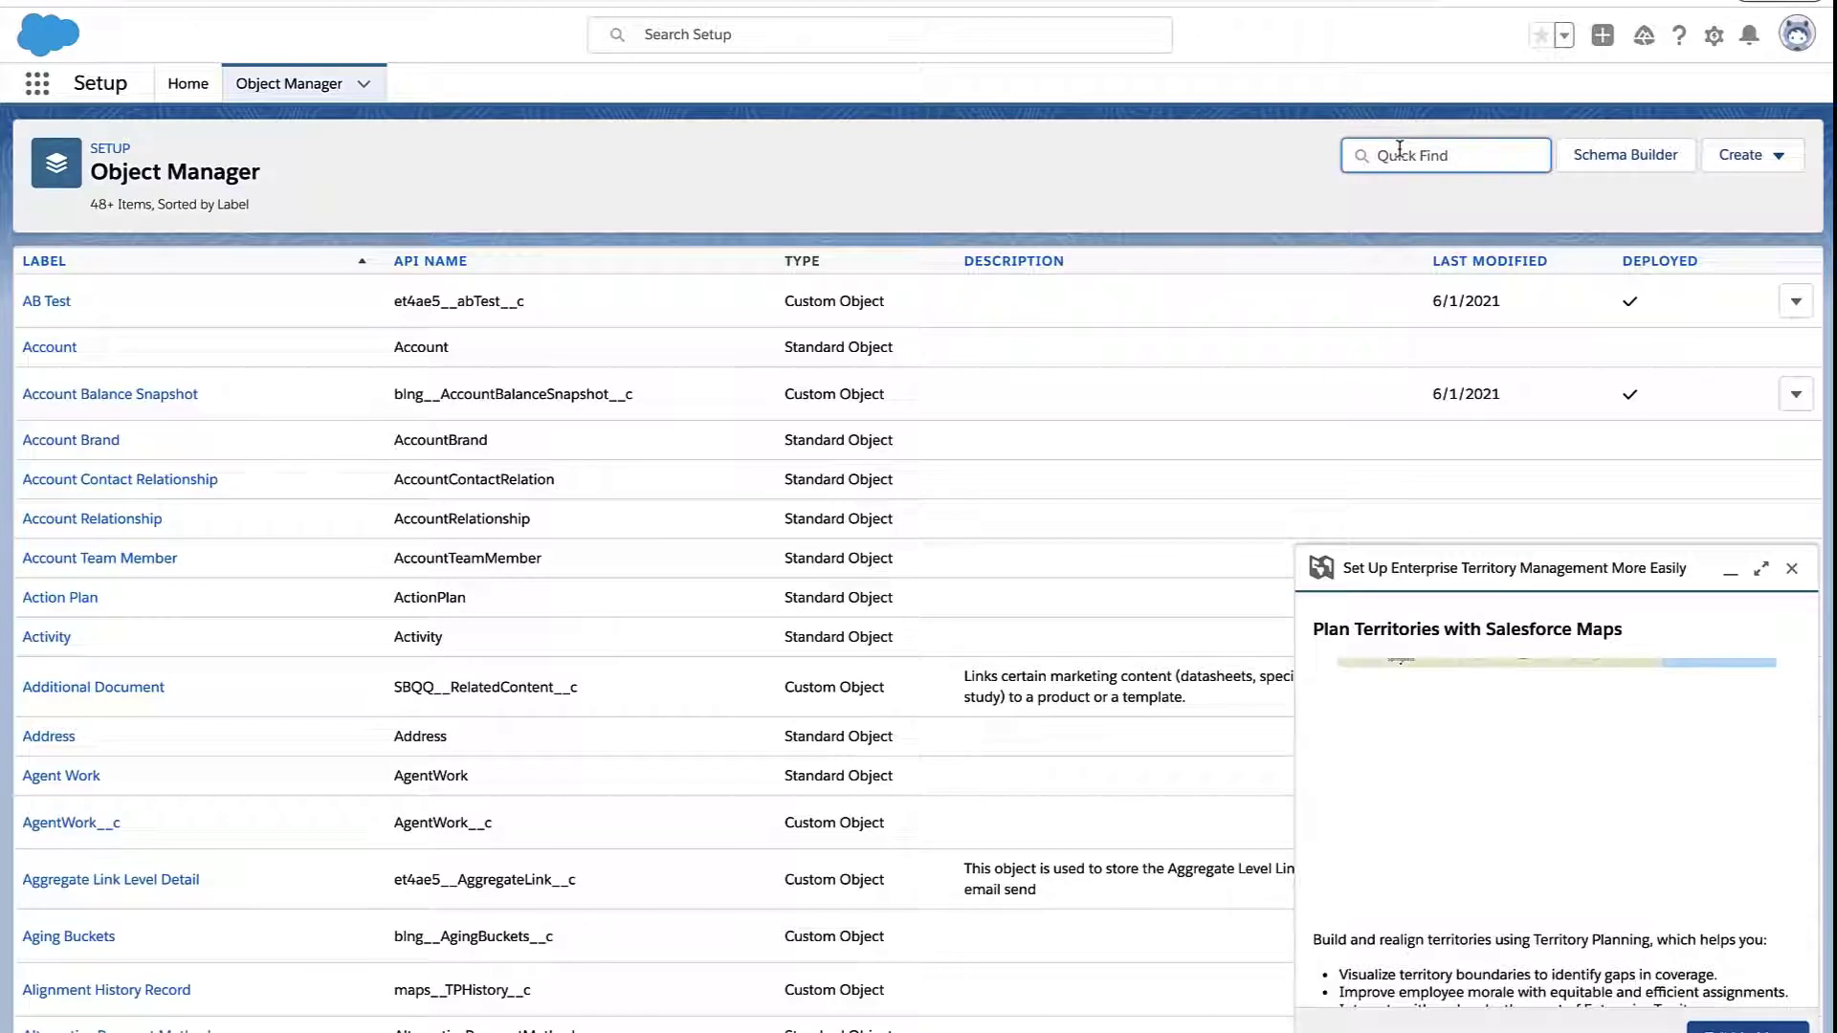
{"action": "left_click", "coordinate": [1791, 568]}
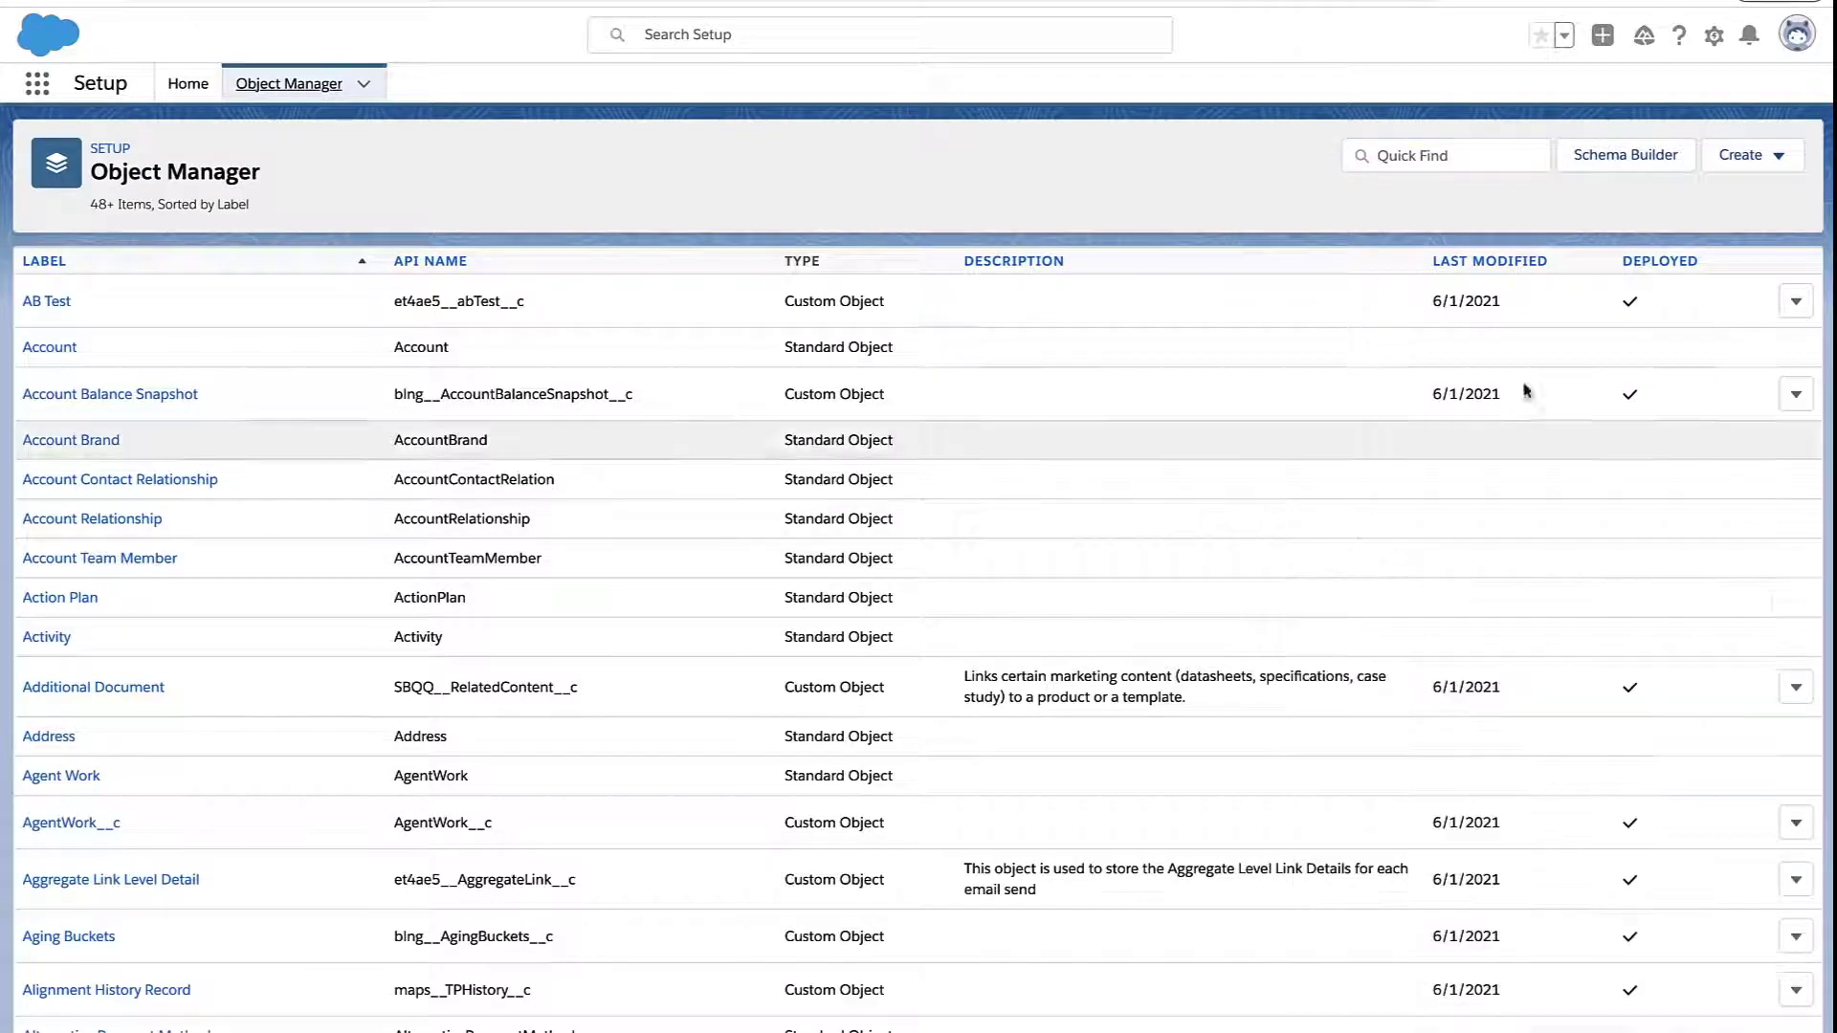
{"action": "left_click", "coordinate": [1417, 158]}
{"action": "type", "text": "opp"}
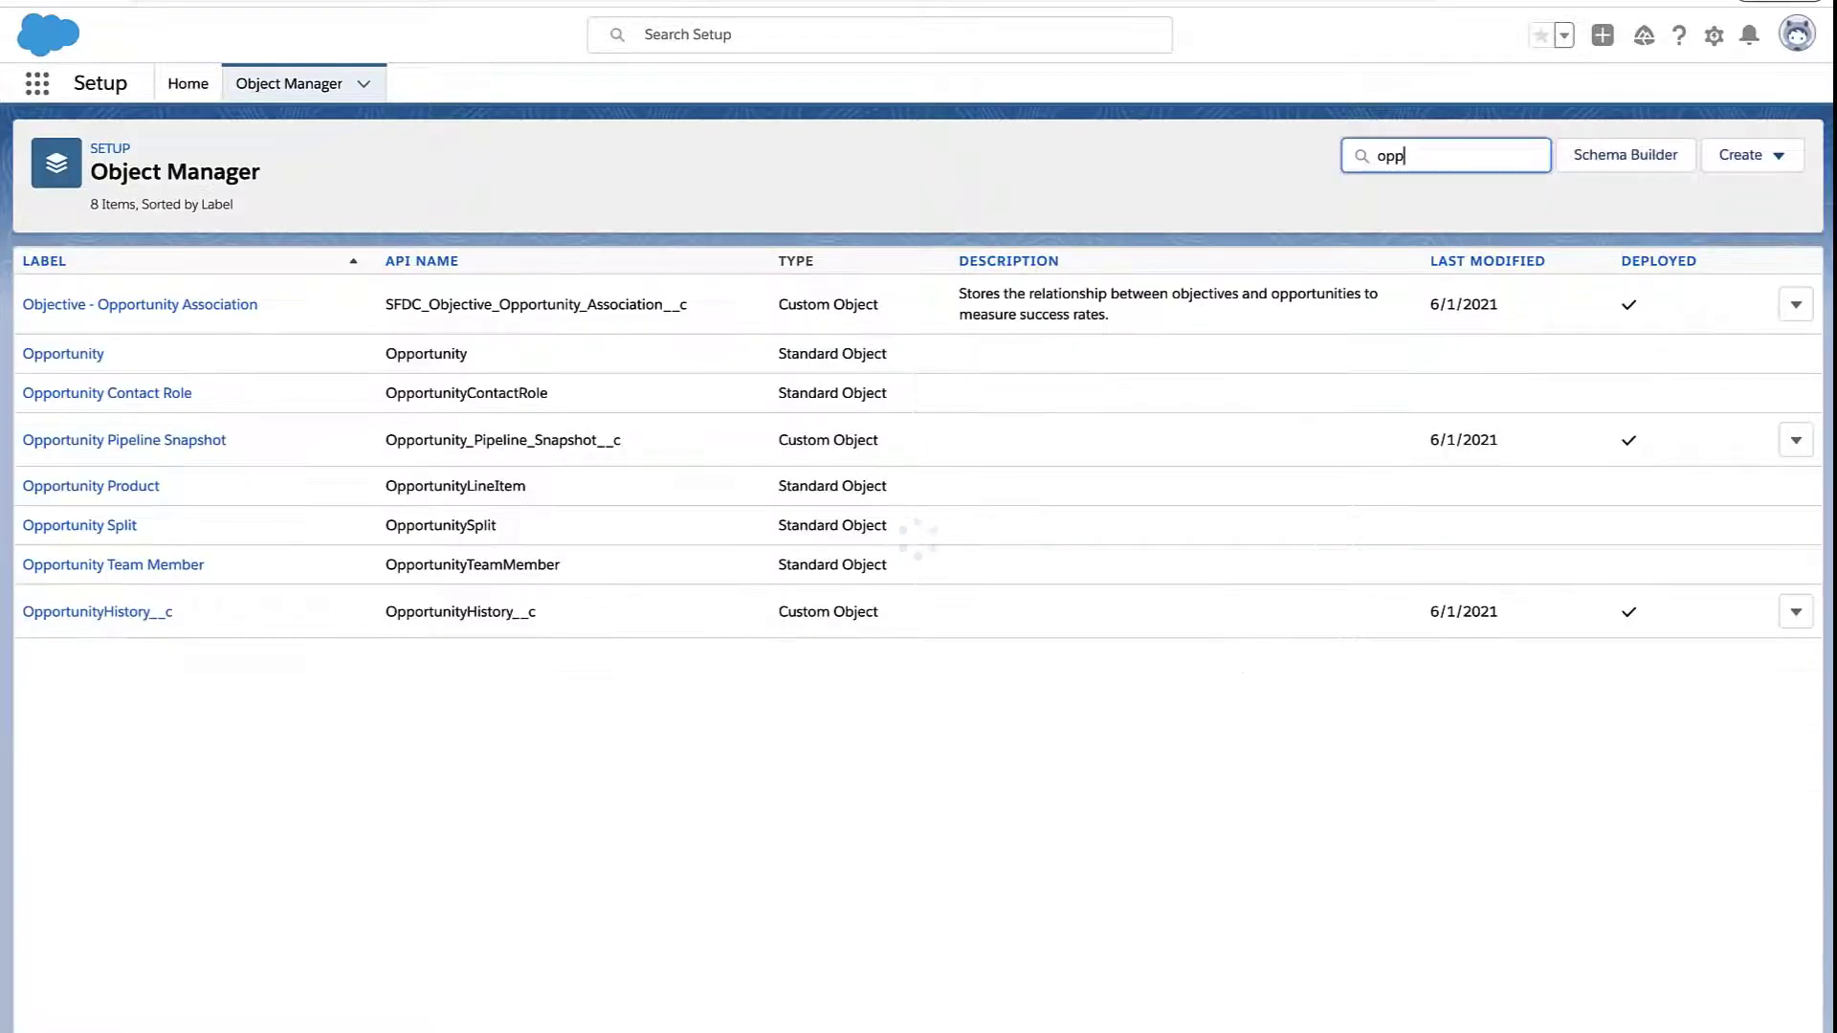
{"action": "left_click", "coordinate": [95, 354]}
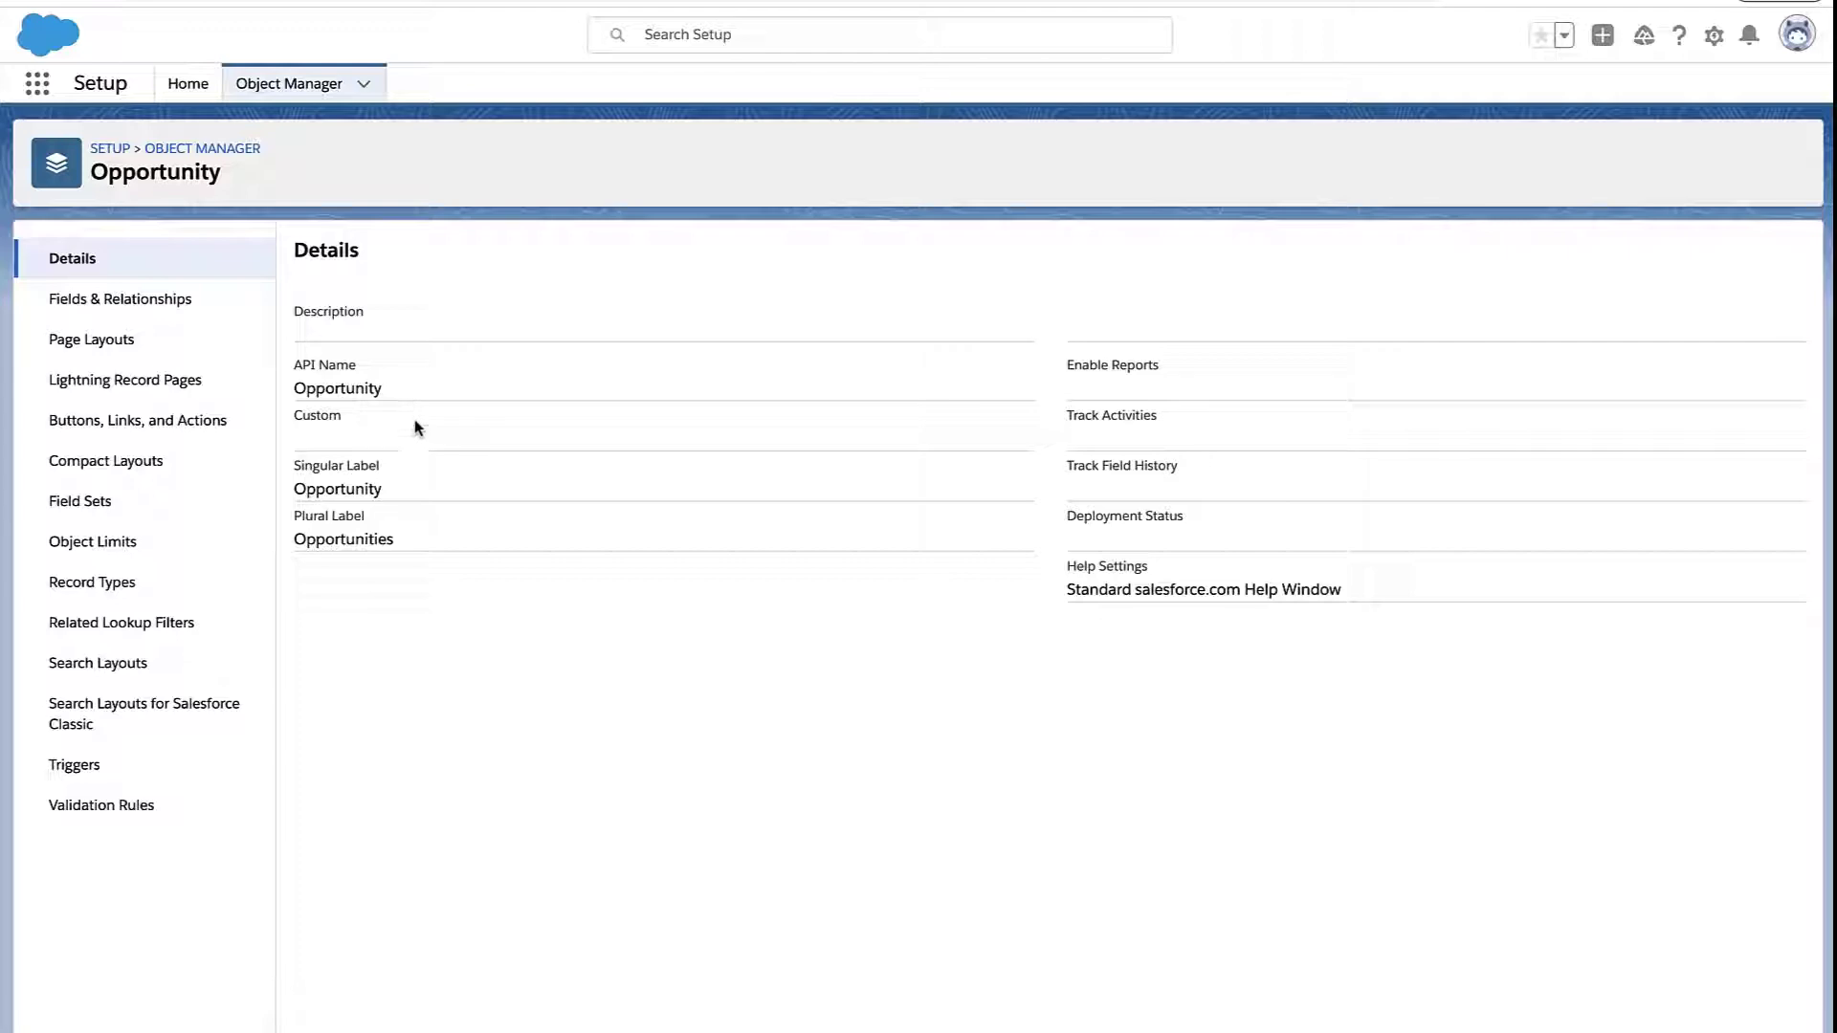
{"action": "left_click", "coordinate": [172, 818]}
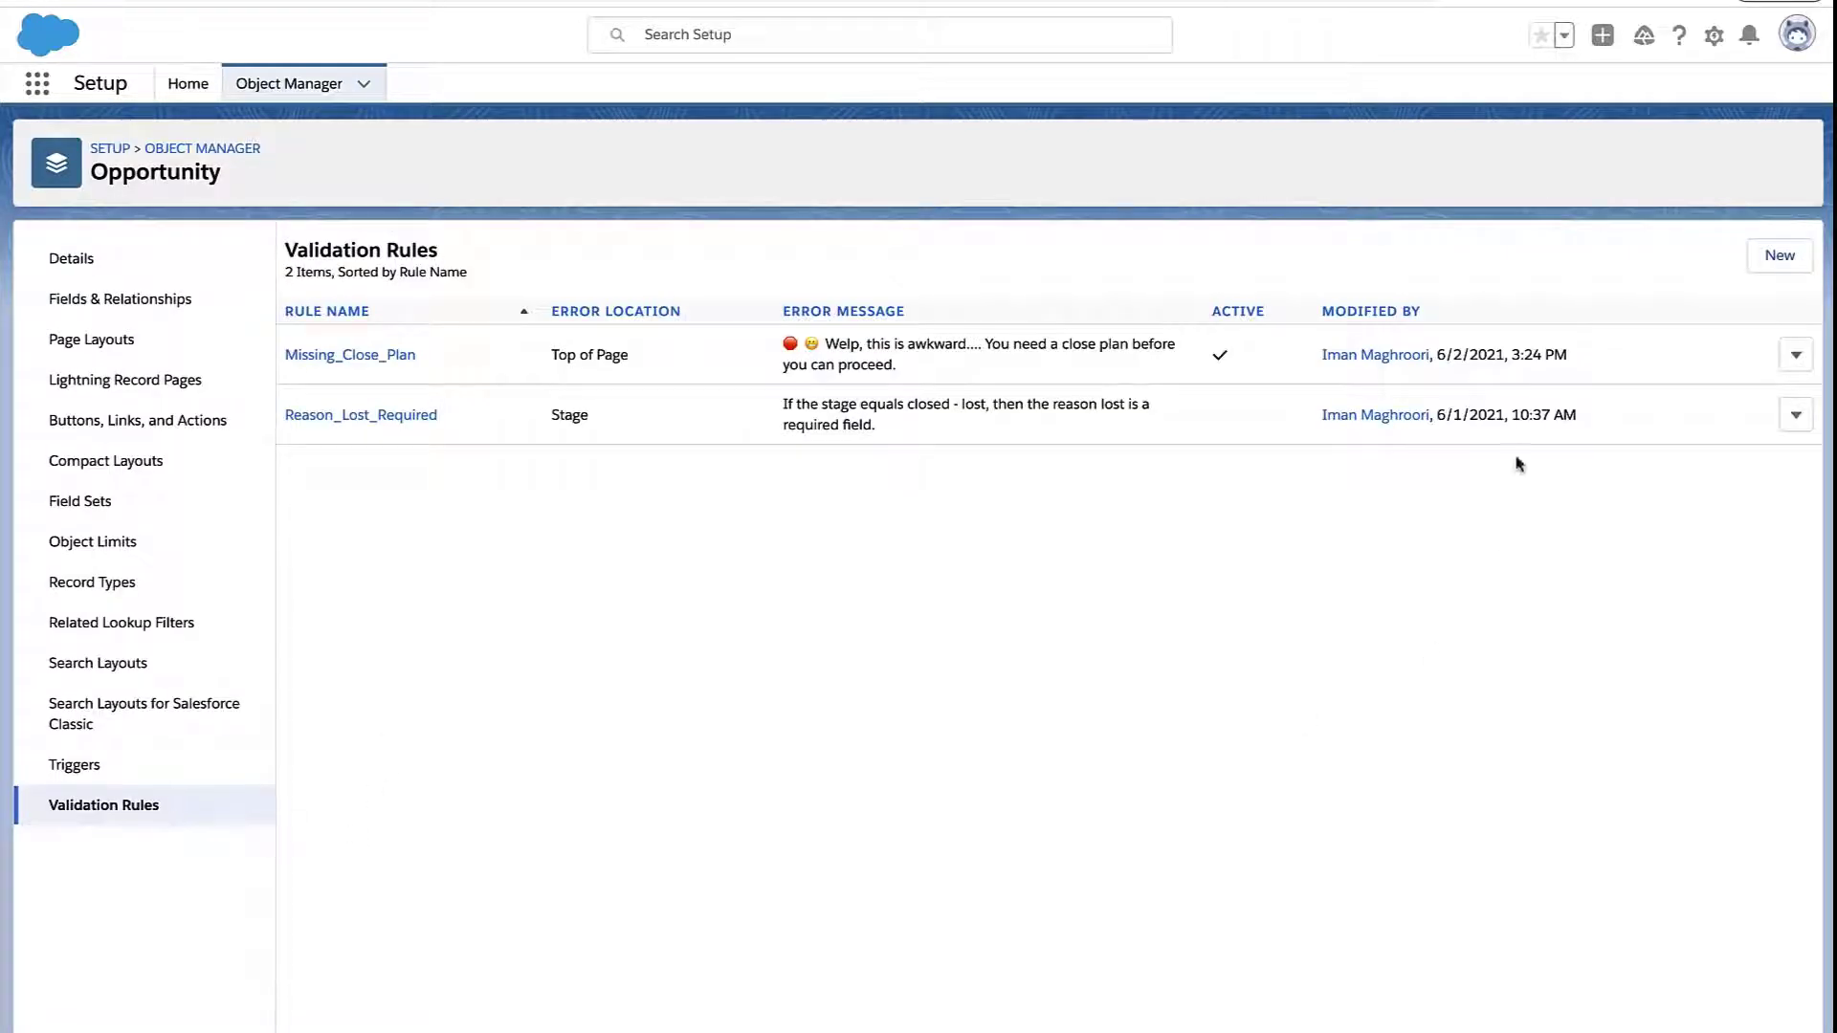
{"action": "left_click", "coordinate": [1799, 255]}
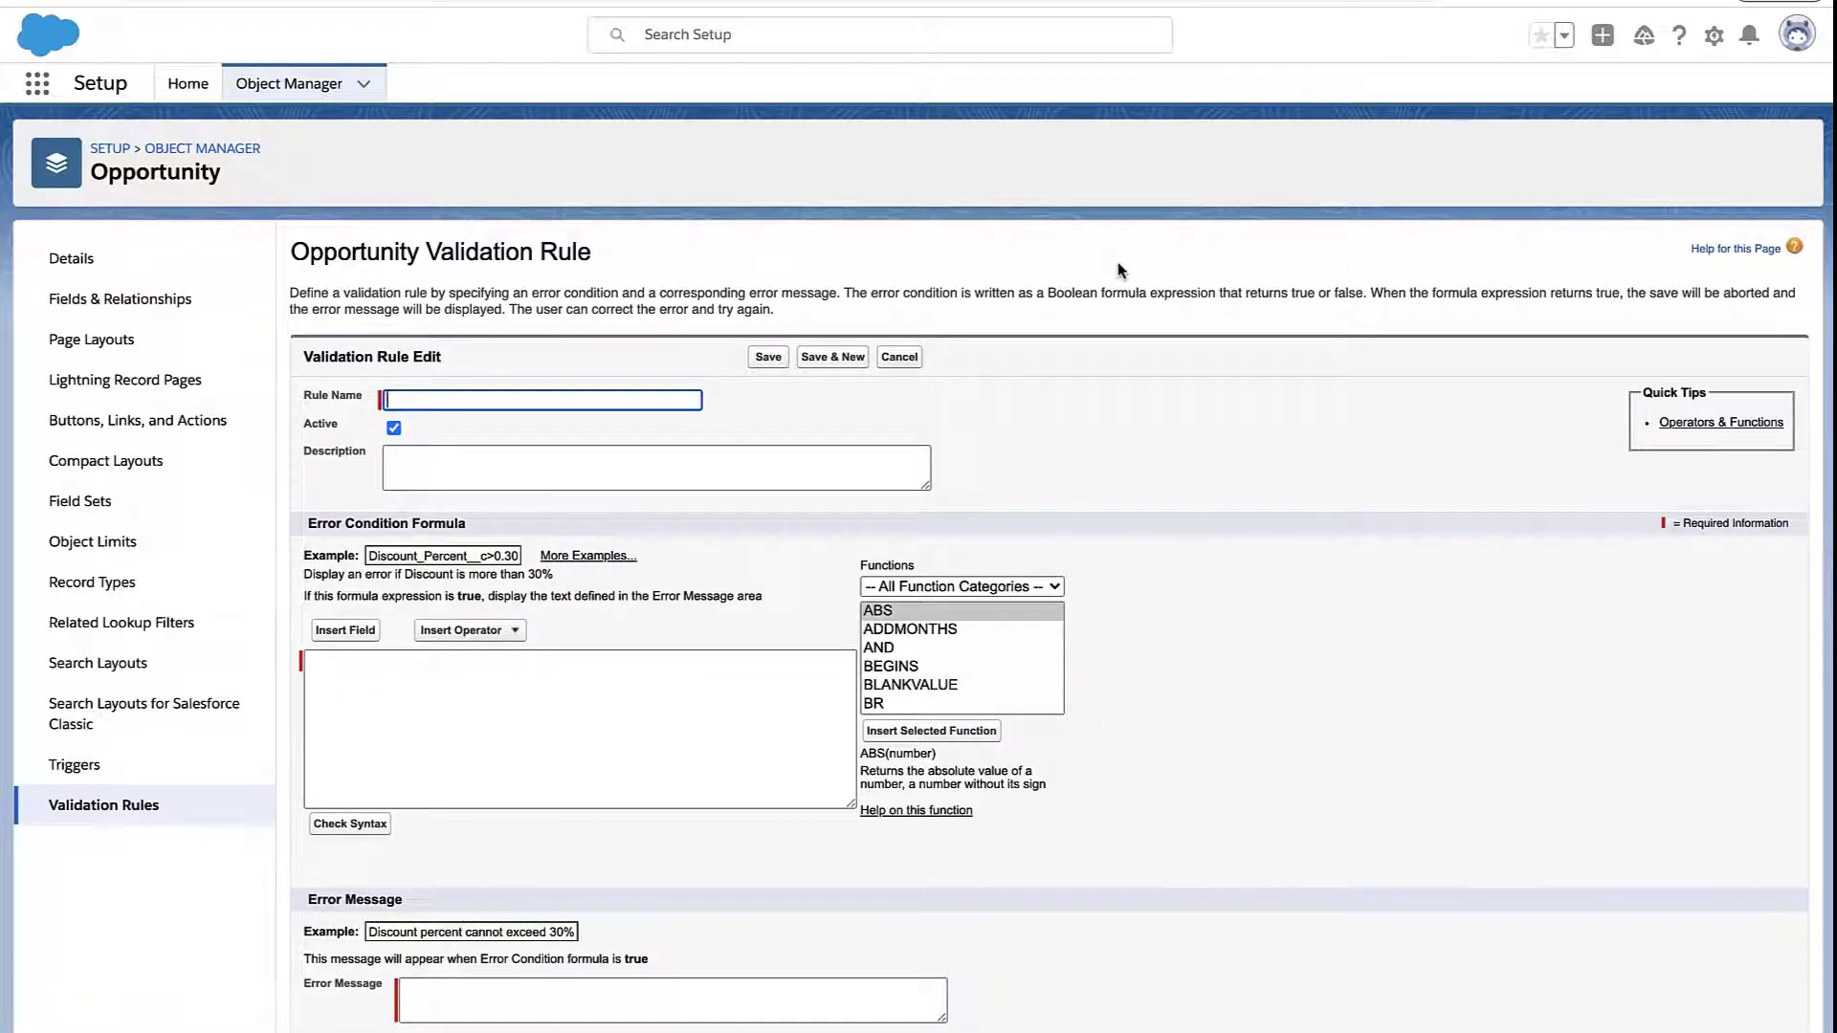
- Highlight the words 'is true' and 'Error Message' in the rule's help text
{"action": "left_click", "coordinate": [443, 596]}
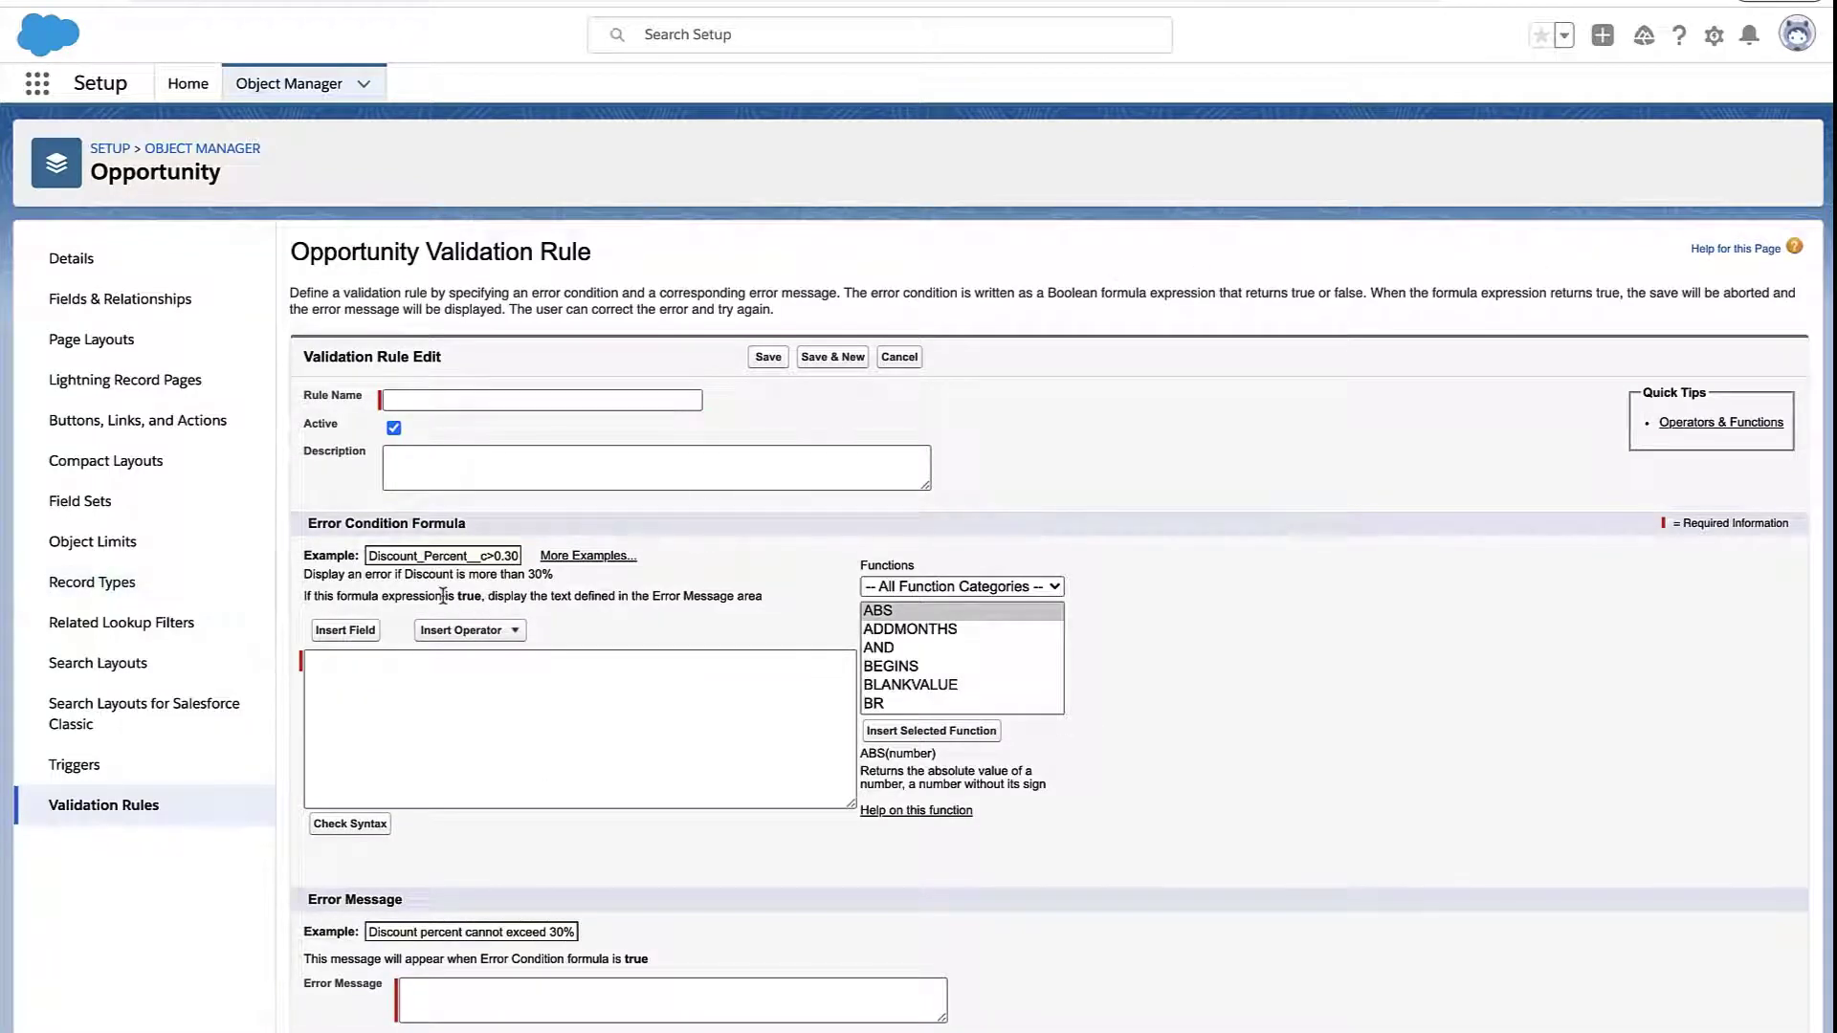
{"action": "left_click_drag", "start_coordinate": [443, 596], "coordinate": [485, 596]}
{"action": "left_click_drag", "start_coordinate": [649, 596], "coordinate": [737, 597]}
- Enter Record Type as the rule name, moving on to the error condition formula
{"action": "left_click", "coordinate": [579, 402]}
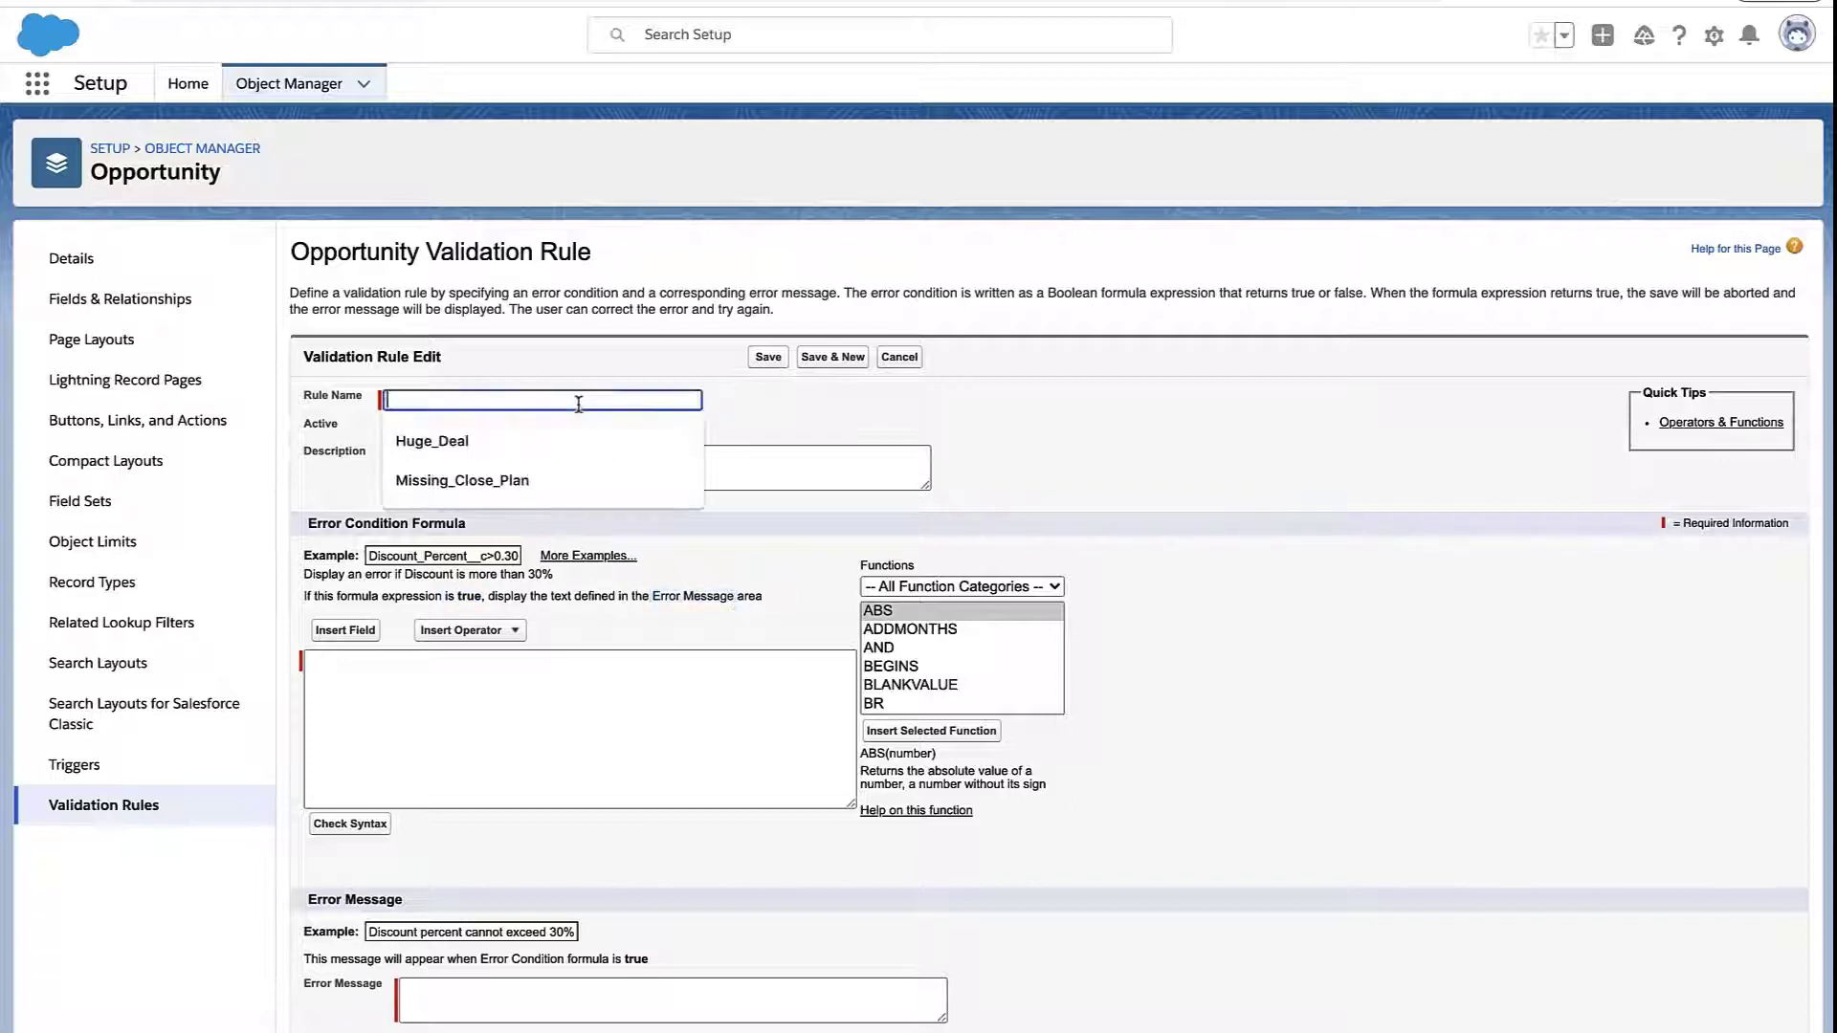
{"action": "type", "text": "Reco"}
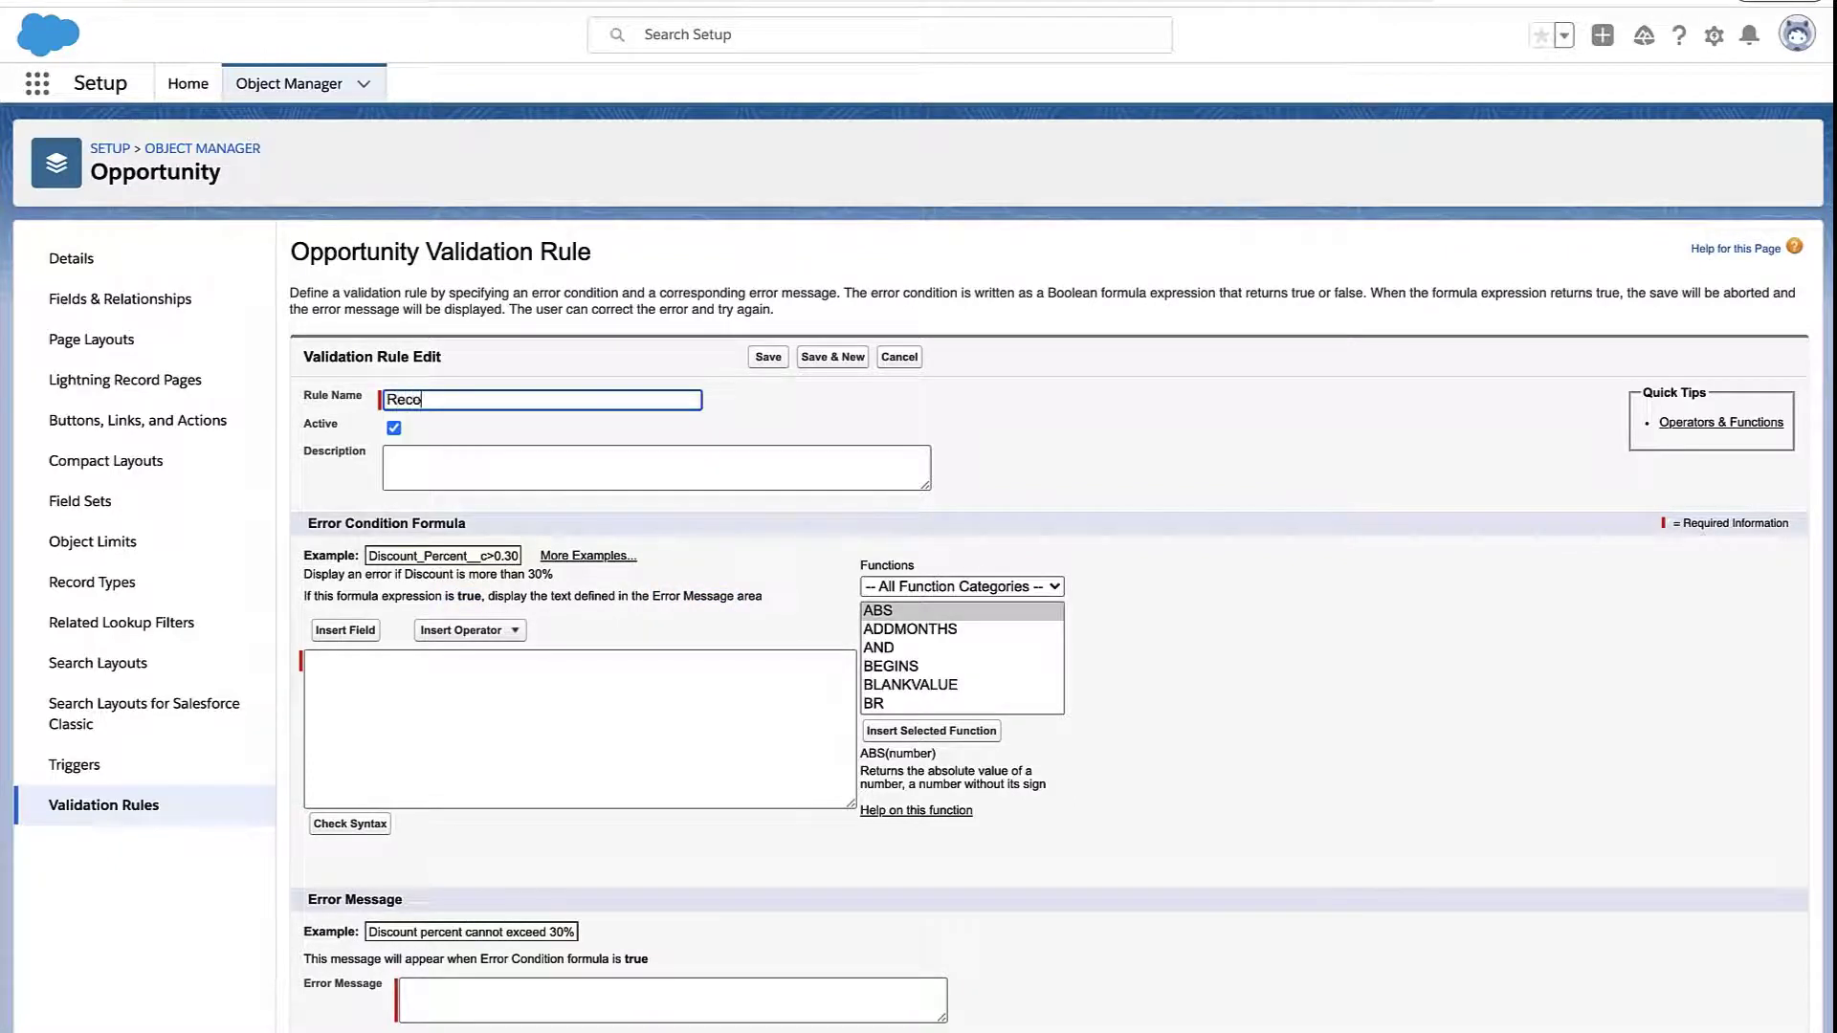
{"action": "type", "text": "rd Type"}
{"action": "left_click", "coordinate": [617, 663]}
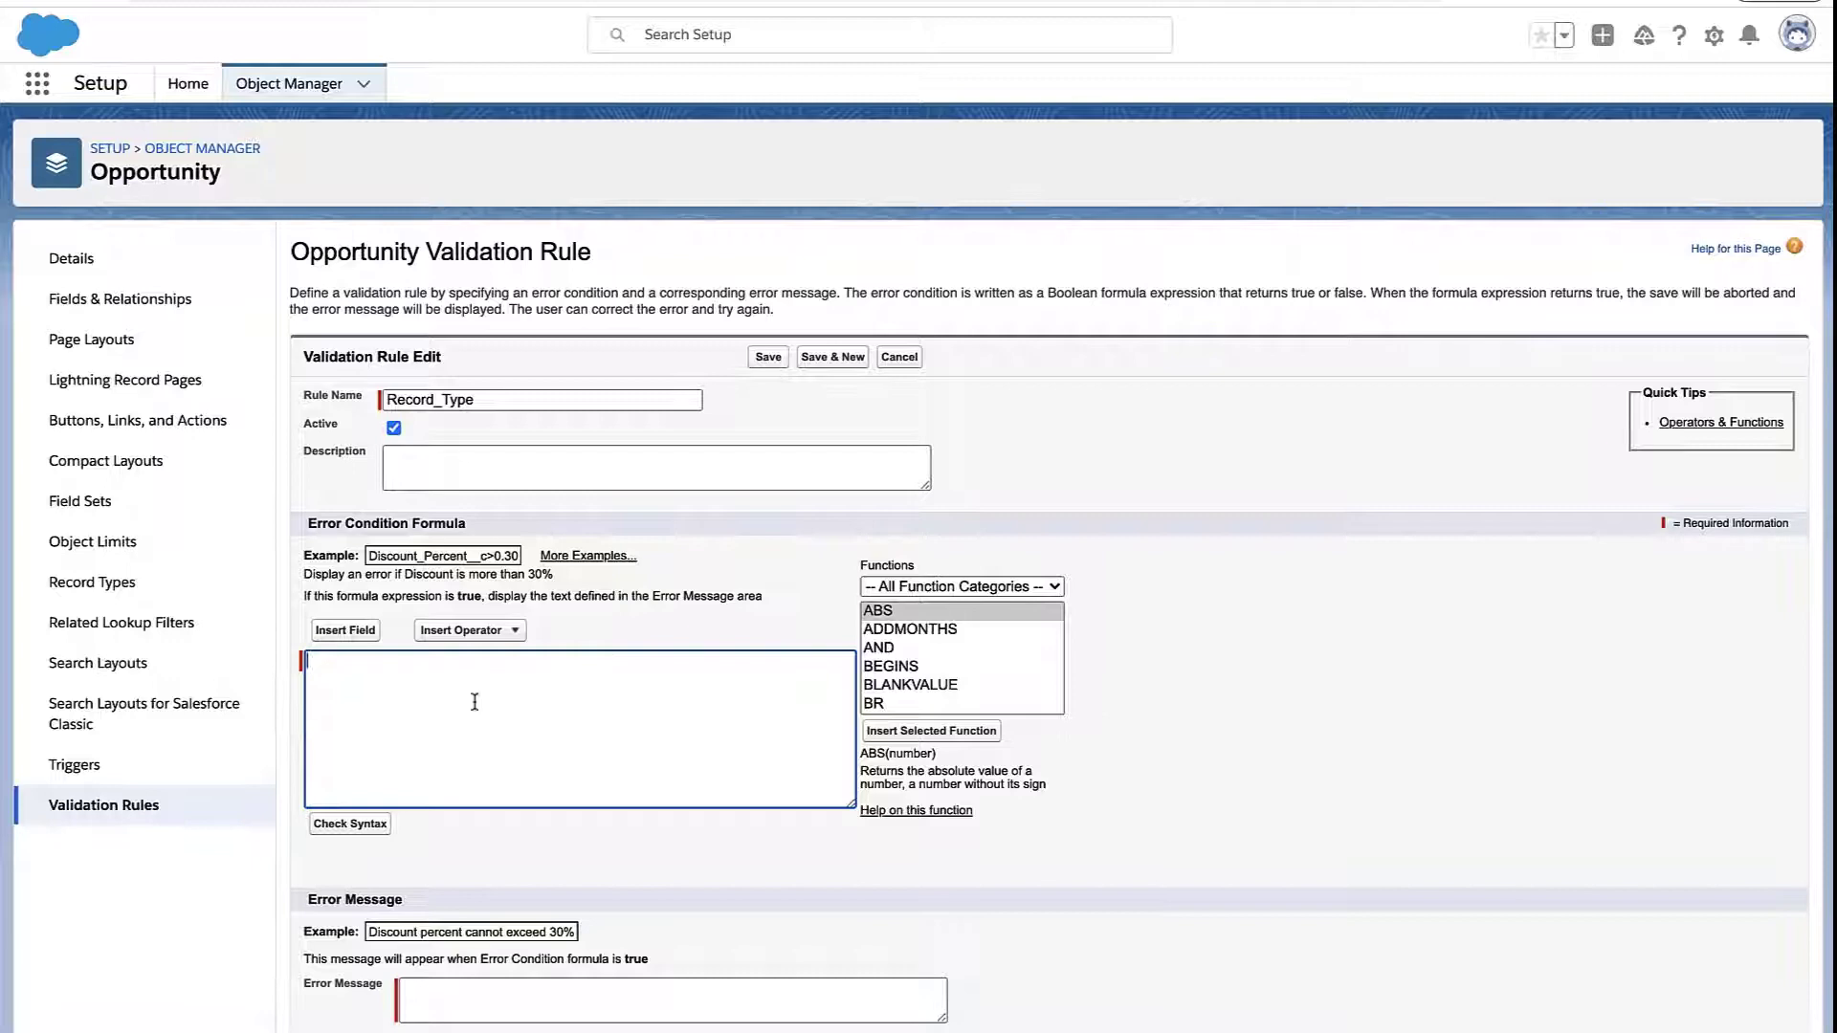
- Browse the Insert Field list of Opportunity fields and select Record Type ID
{"action": "left_click", "coordinate": [345, 630]}
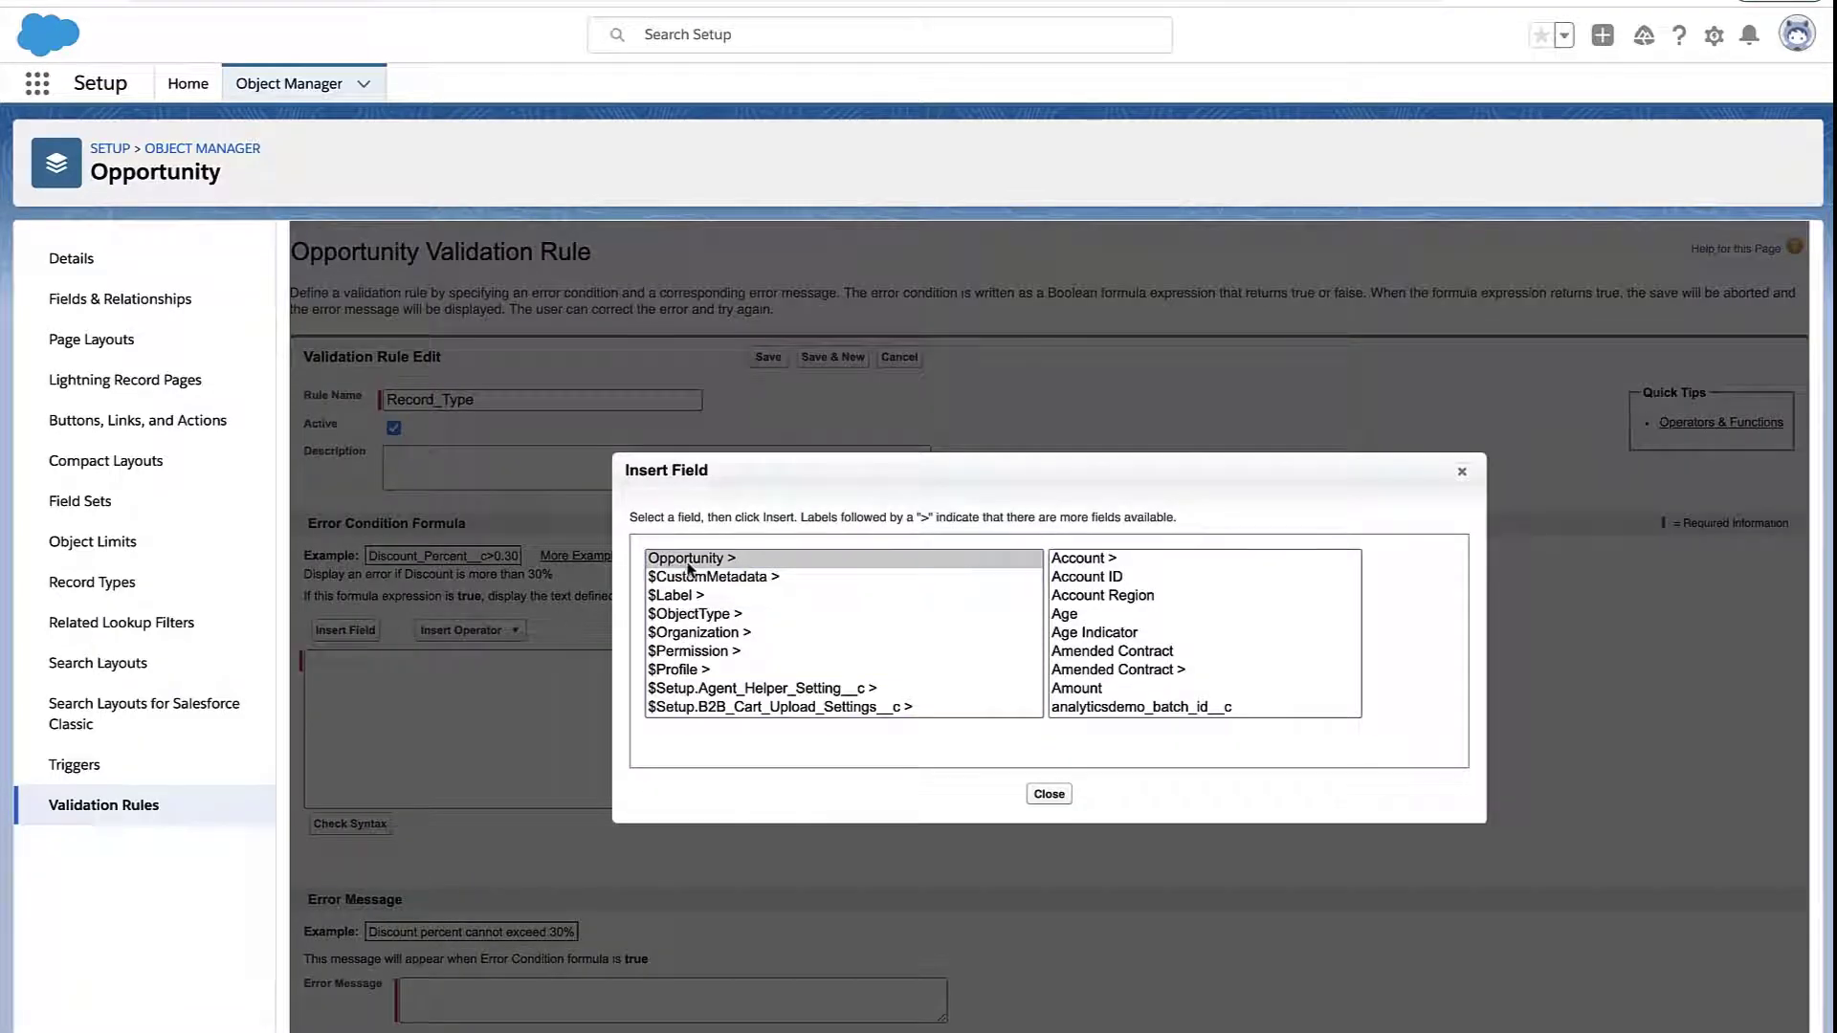
{"action": "scroll", "coordinate": [1153, 598], "scroll_direction": "down", "scroll_amount": 3}
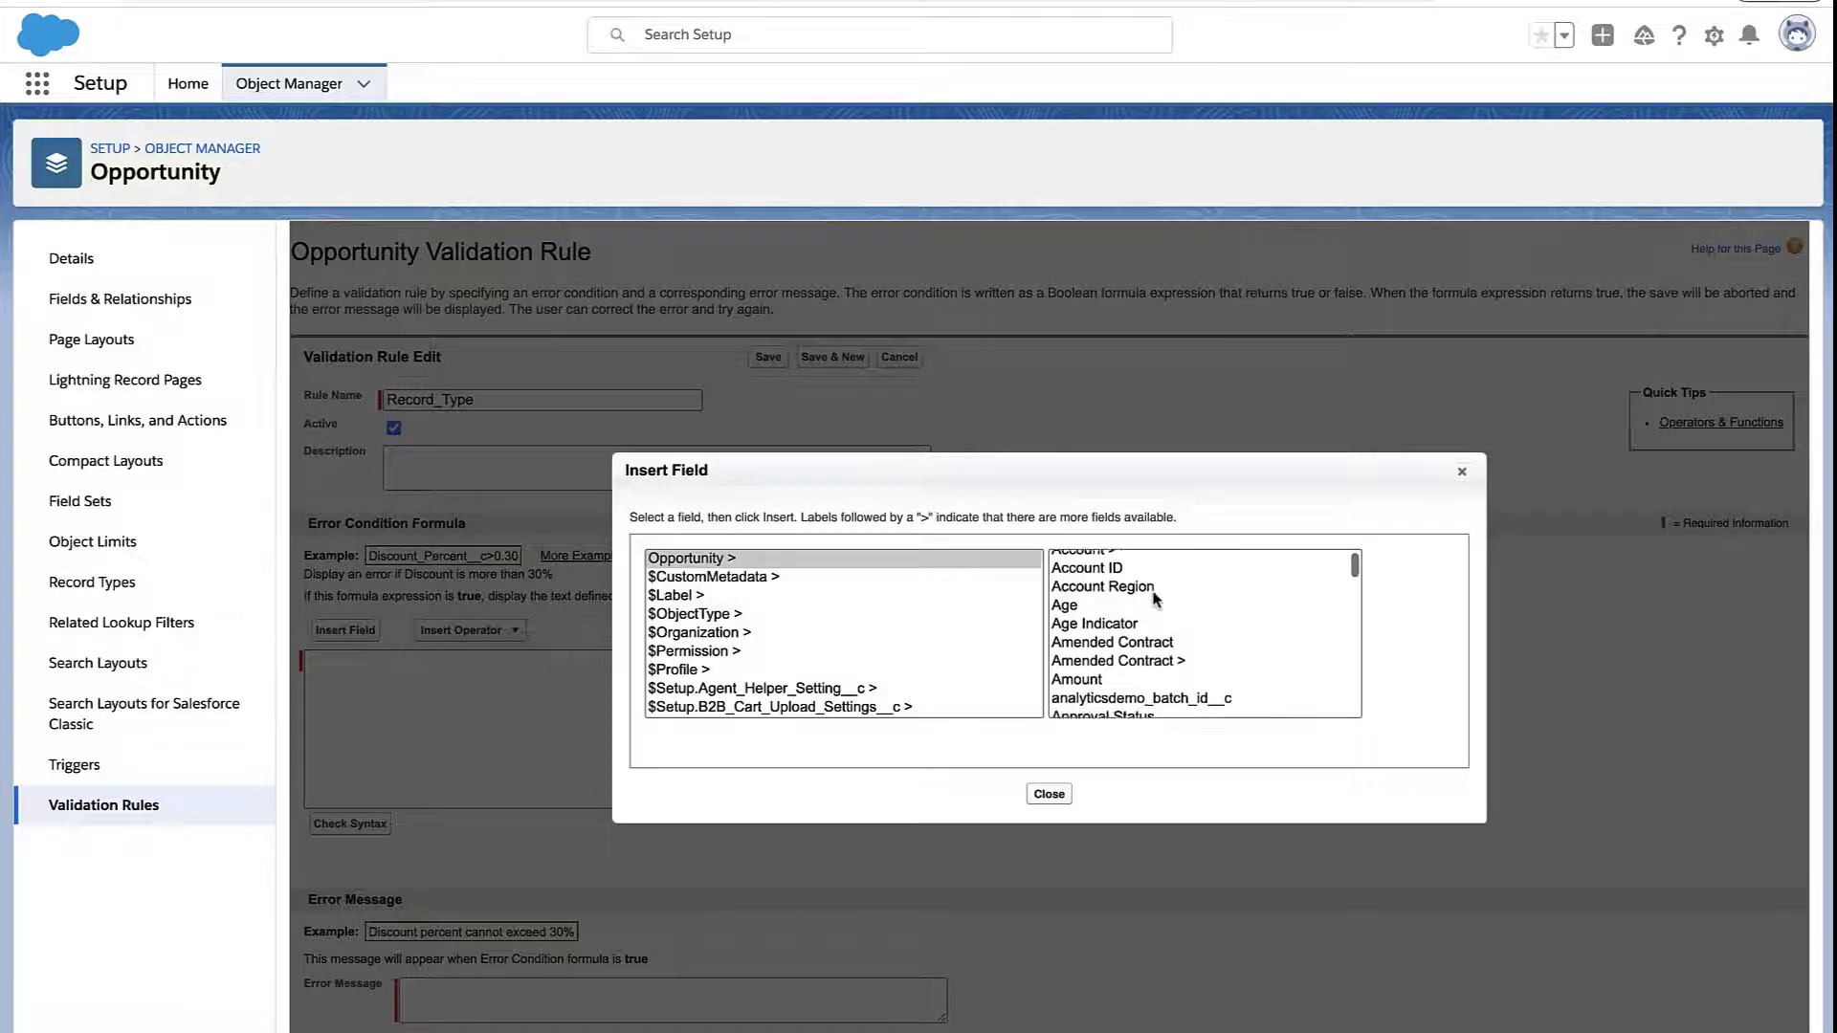
{"action": "scroll", "coordinate": [1154, 598], "scroll_direction": "down", "scroll_amount": 5}
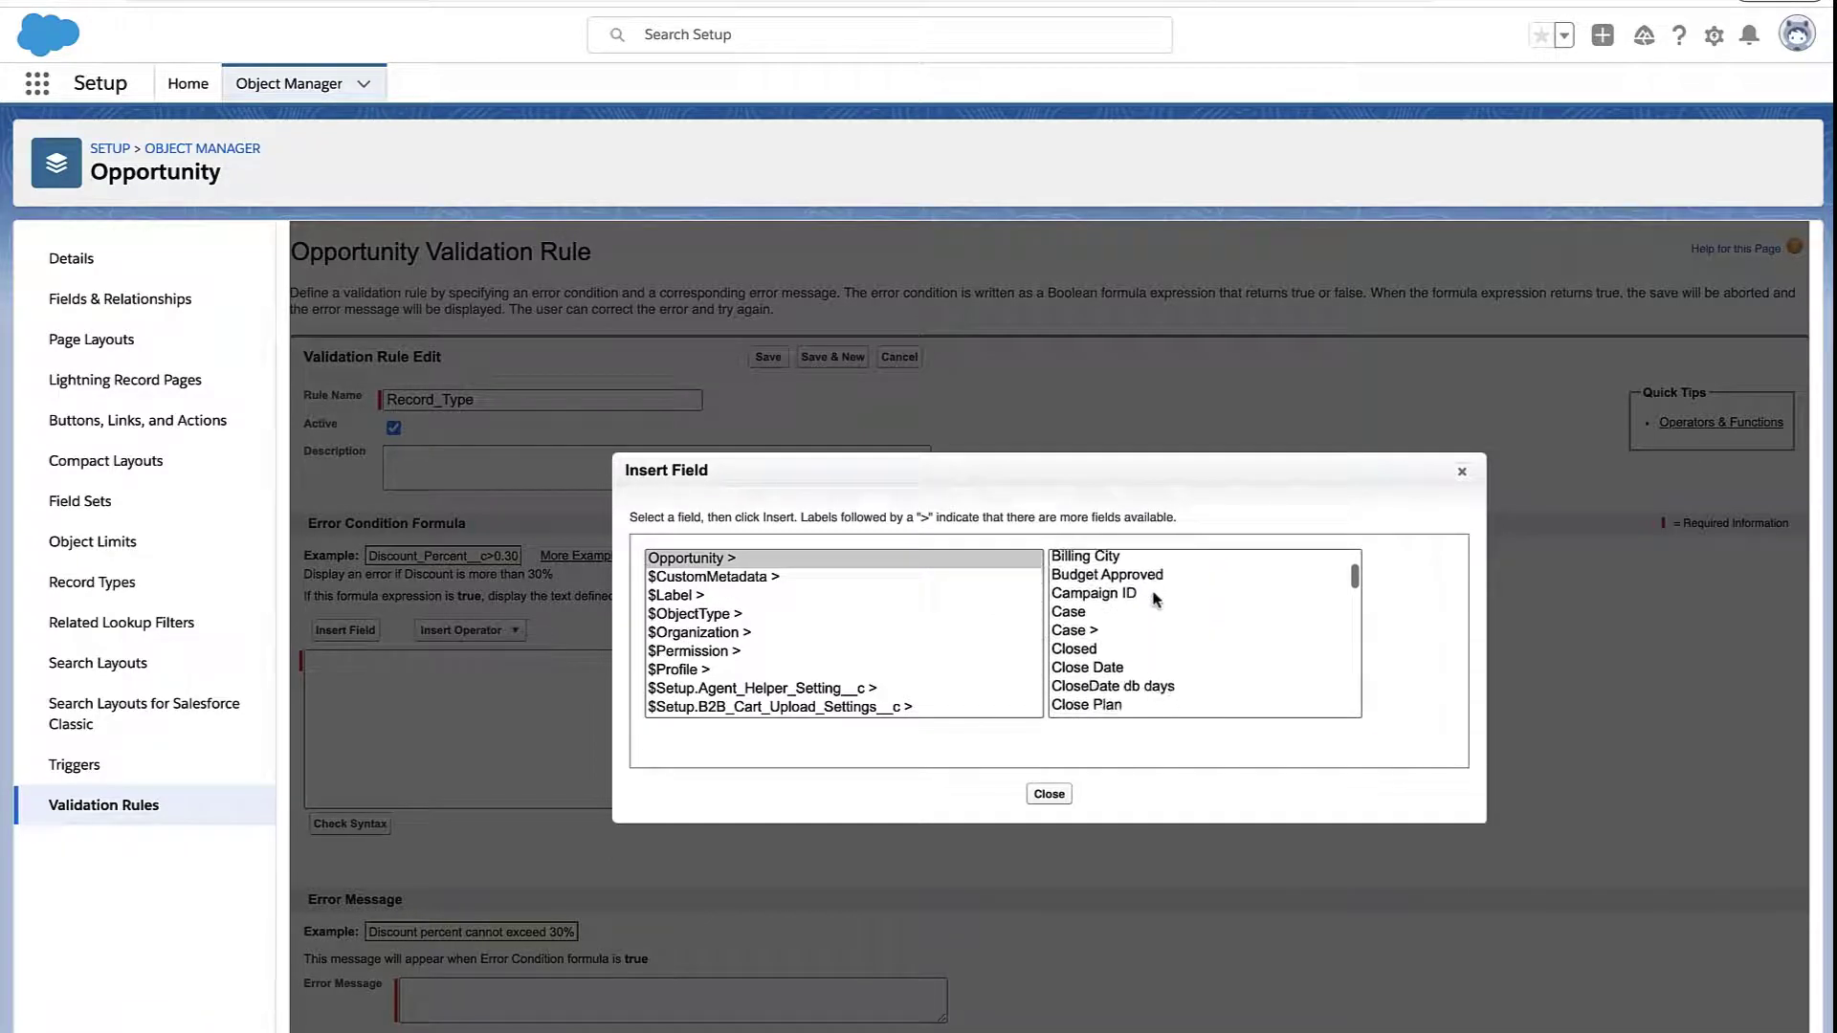
{"action": "scroll", "coordinate": [1153, 598], "scroll_direction": "down", "scroll_amount": 5}
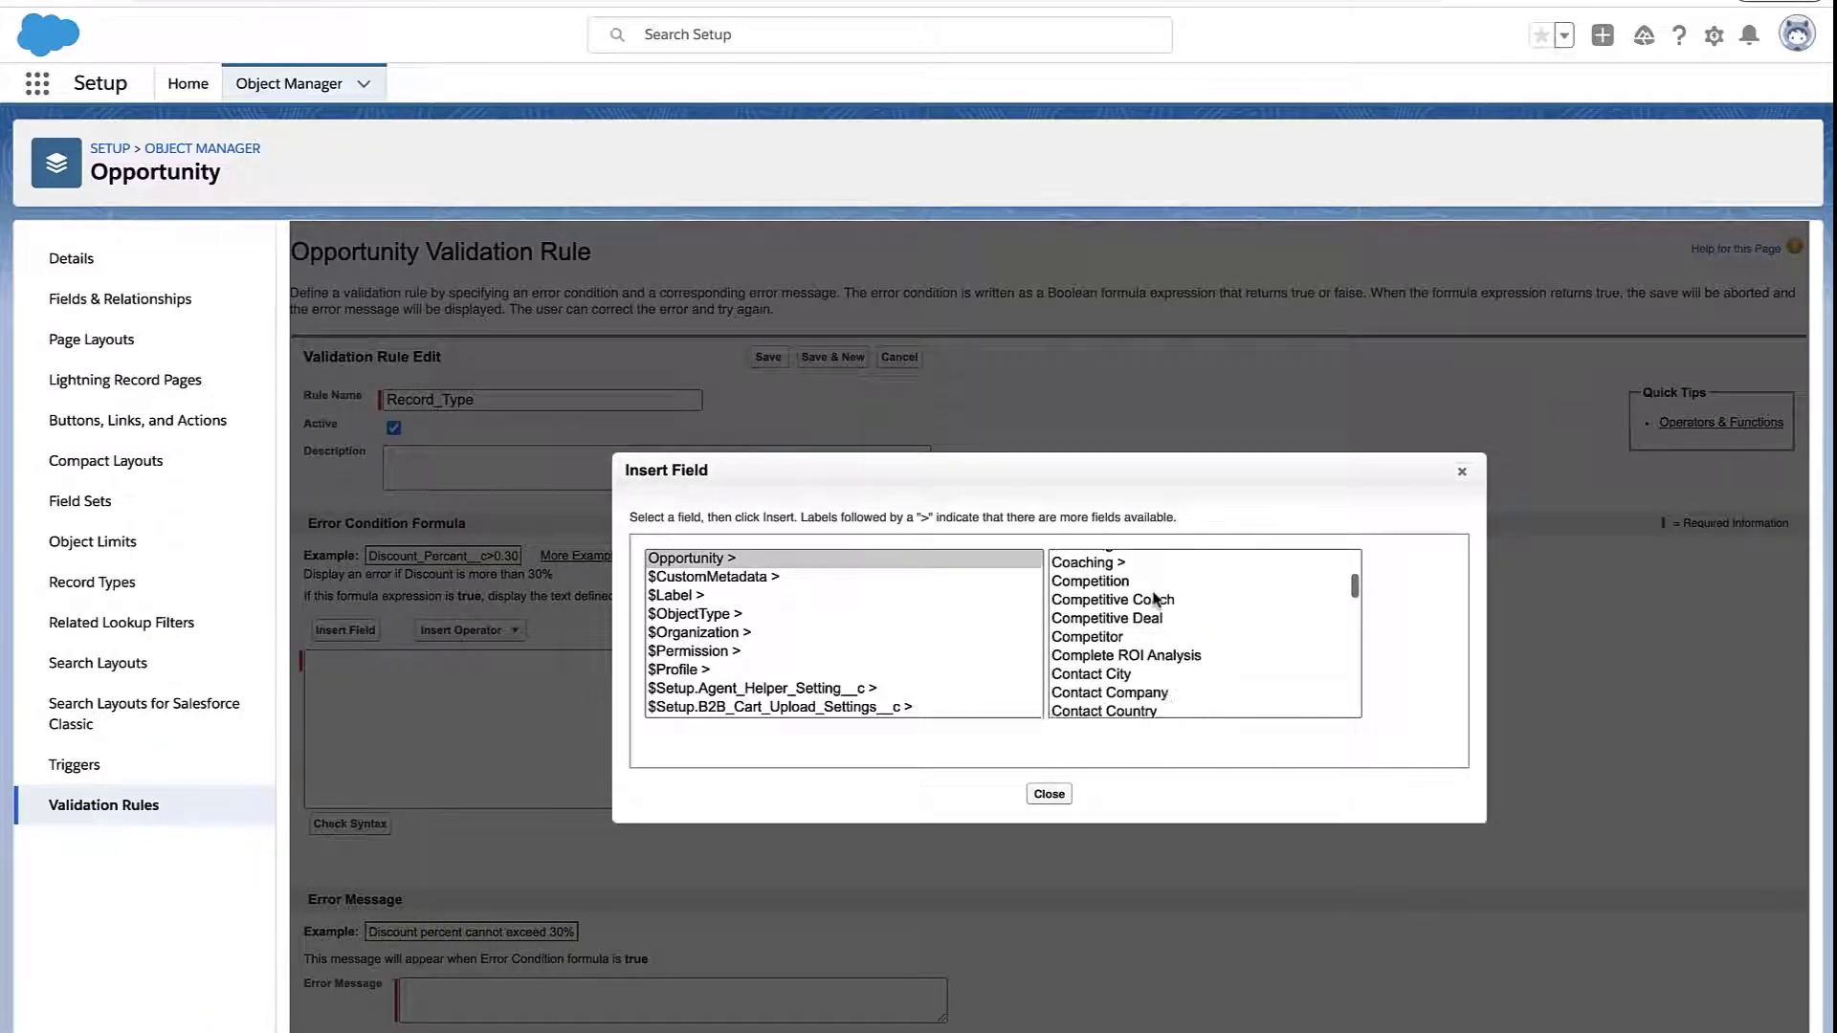
{"action": "scroll", "coordinate": [1156, 599], "scroll_direction": "down", "scroll_amount": 6}
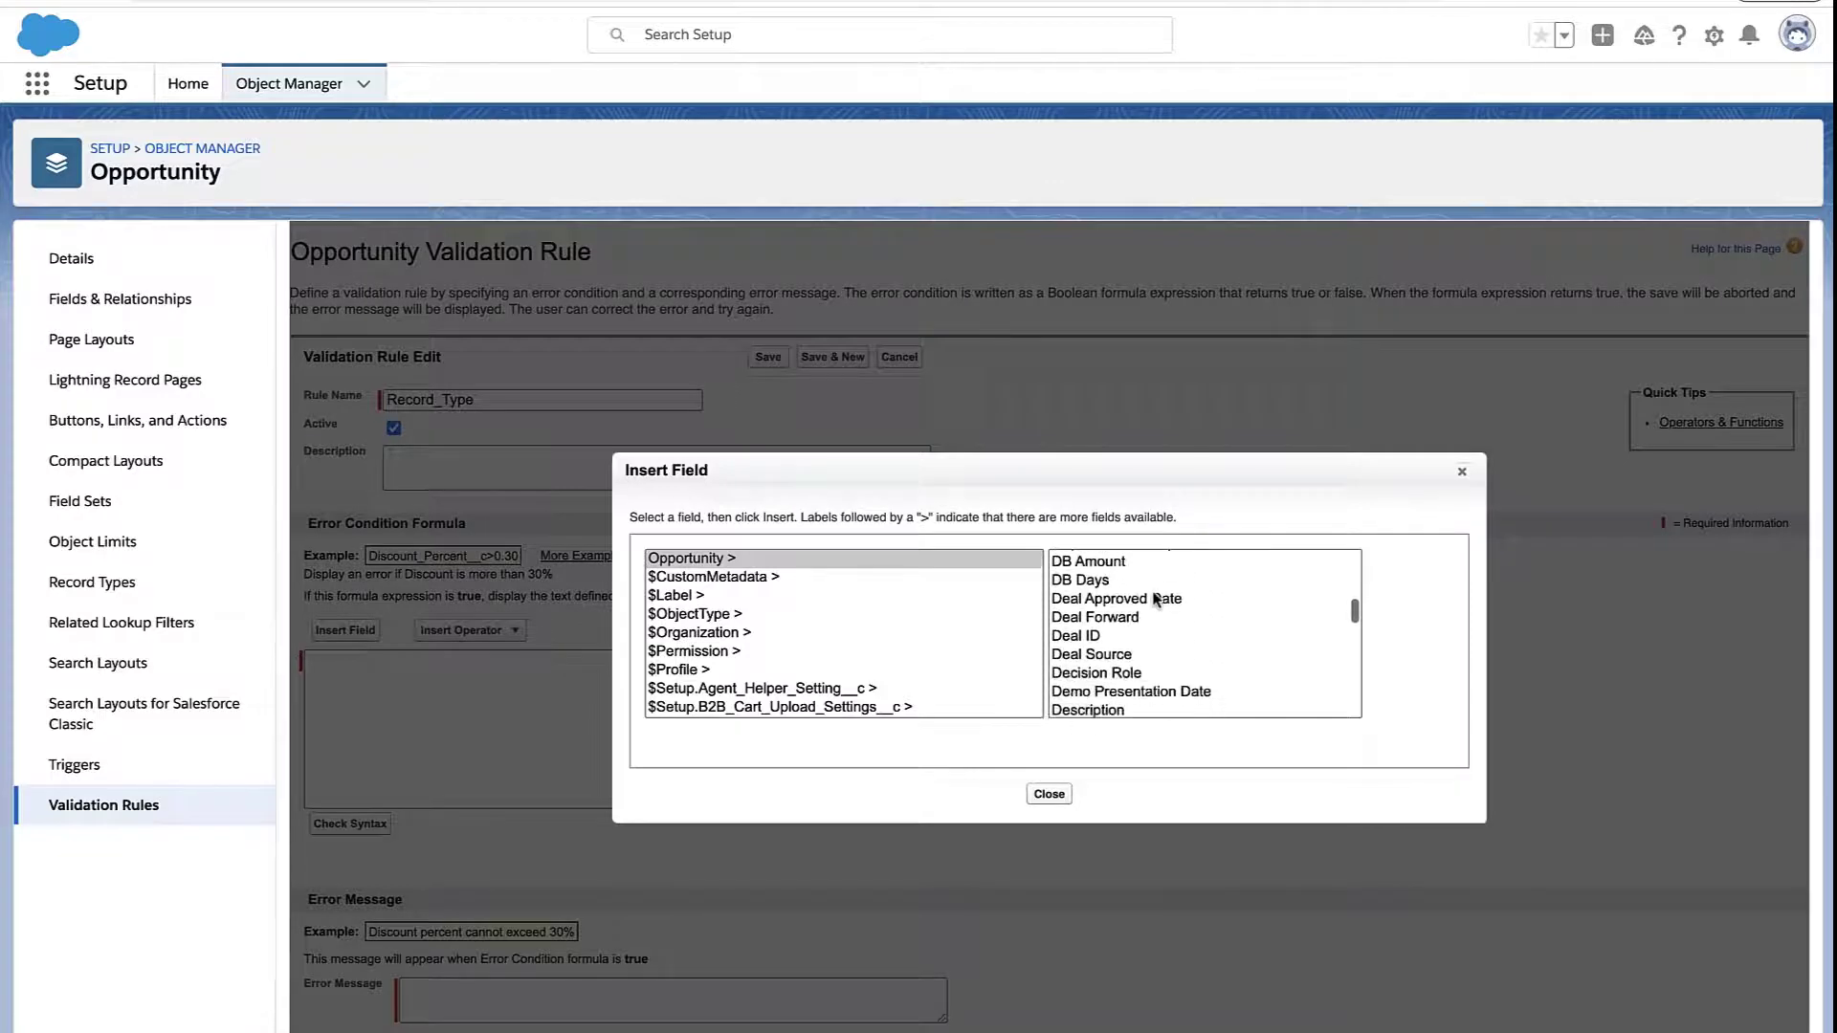
{"action": "scroll", "coordinate": [1156, 599], "scroll_direction": "down", "scroll_amount": 6}
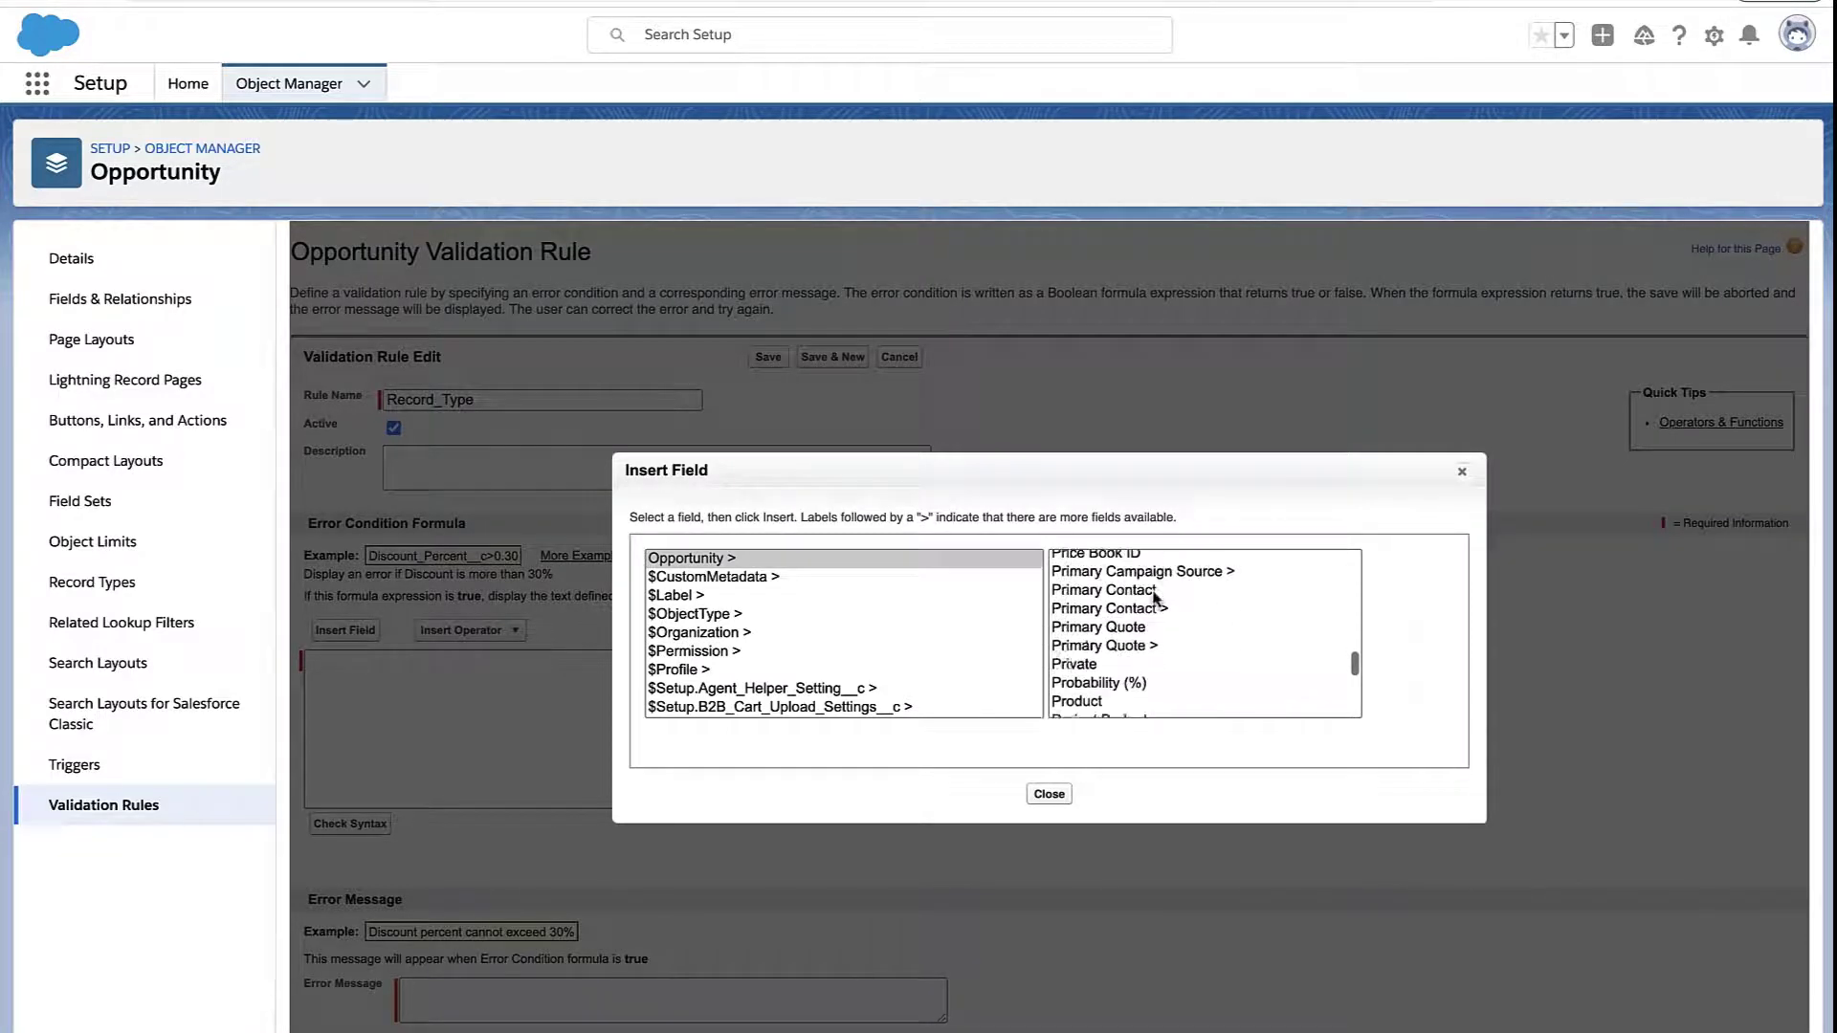
{"action": "scroll", "coordinate": [1156, 598], "scroll_direction": "down", "scroll_amount": 1}
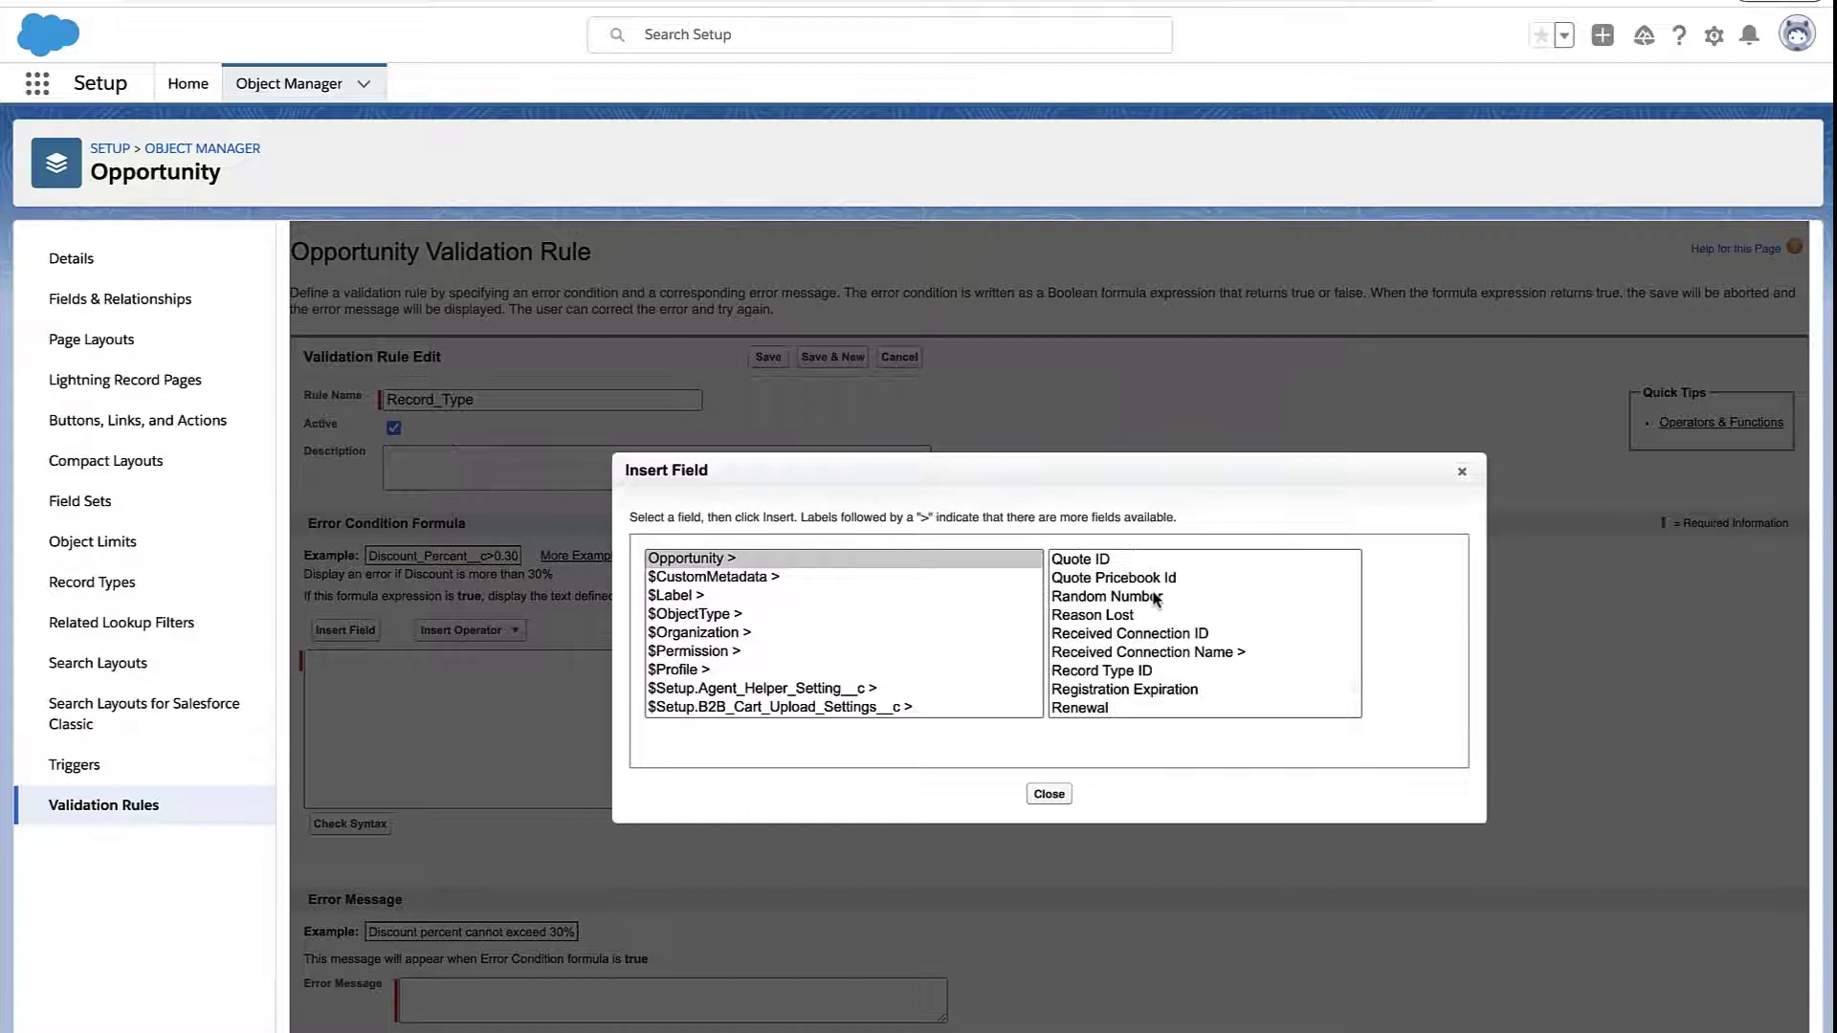
{"action": "left_click", "coordinate": [1140, 672]}
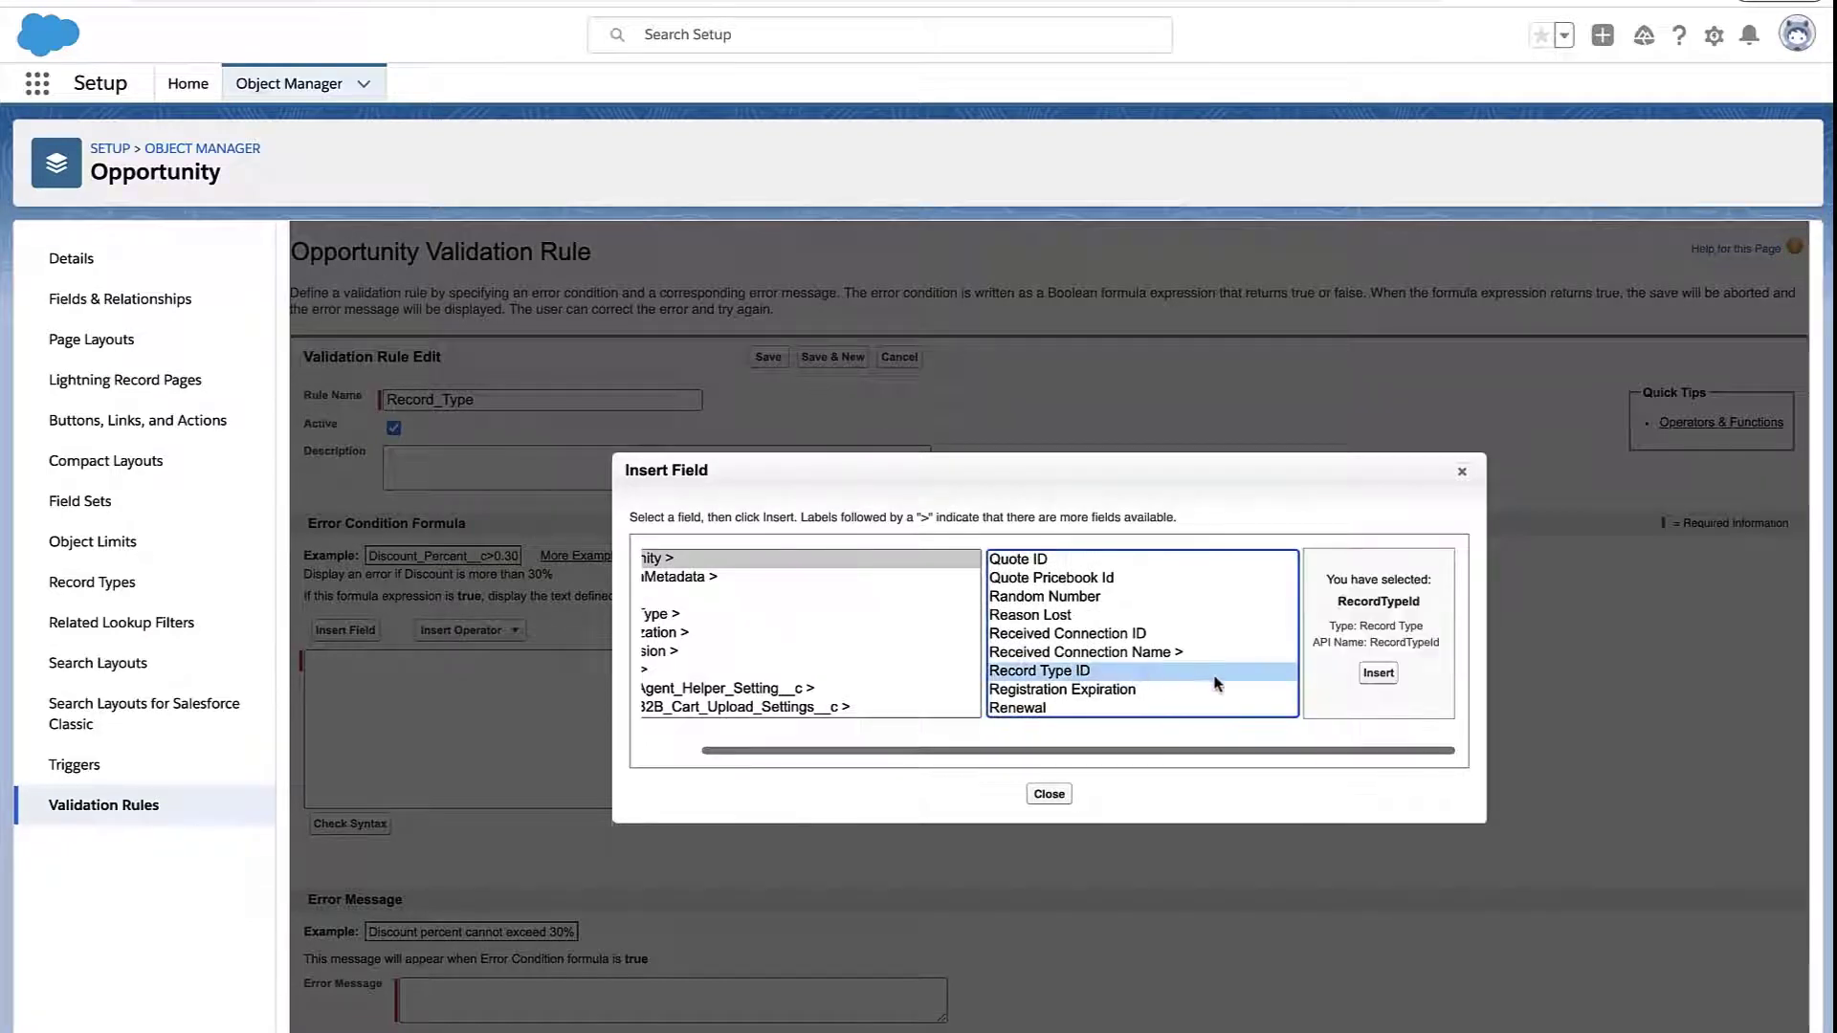
- Expand Opportunity Record Type and select its Name field
{"action": "scroll", "coordinate": [1083, 665], "scroll_direction": "down", "scroll_amount": 3}
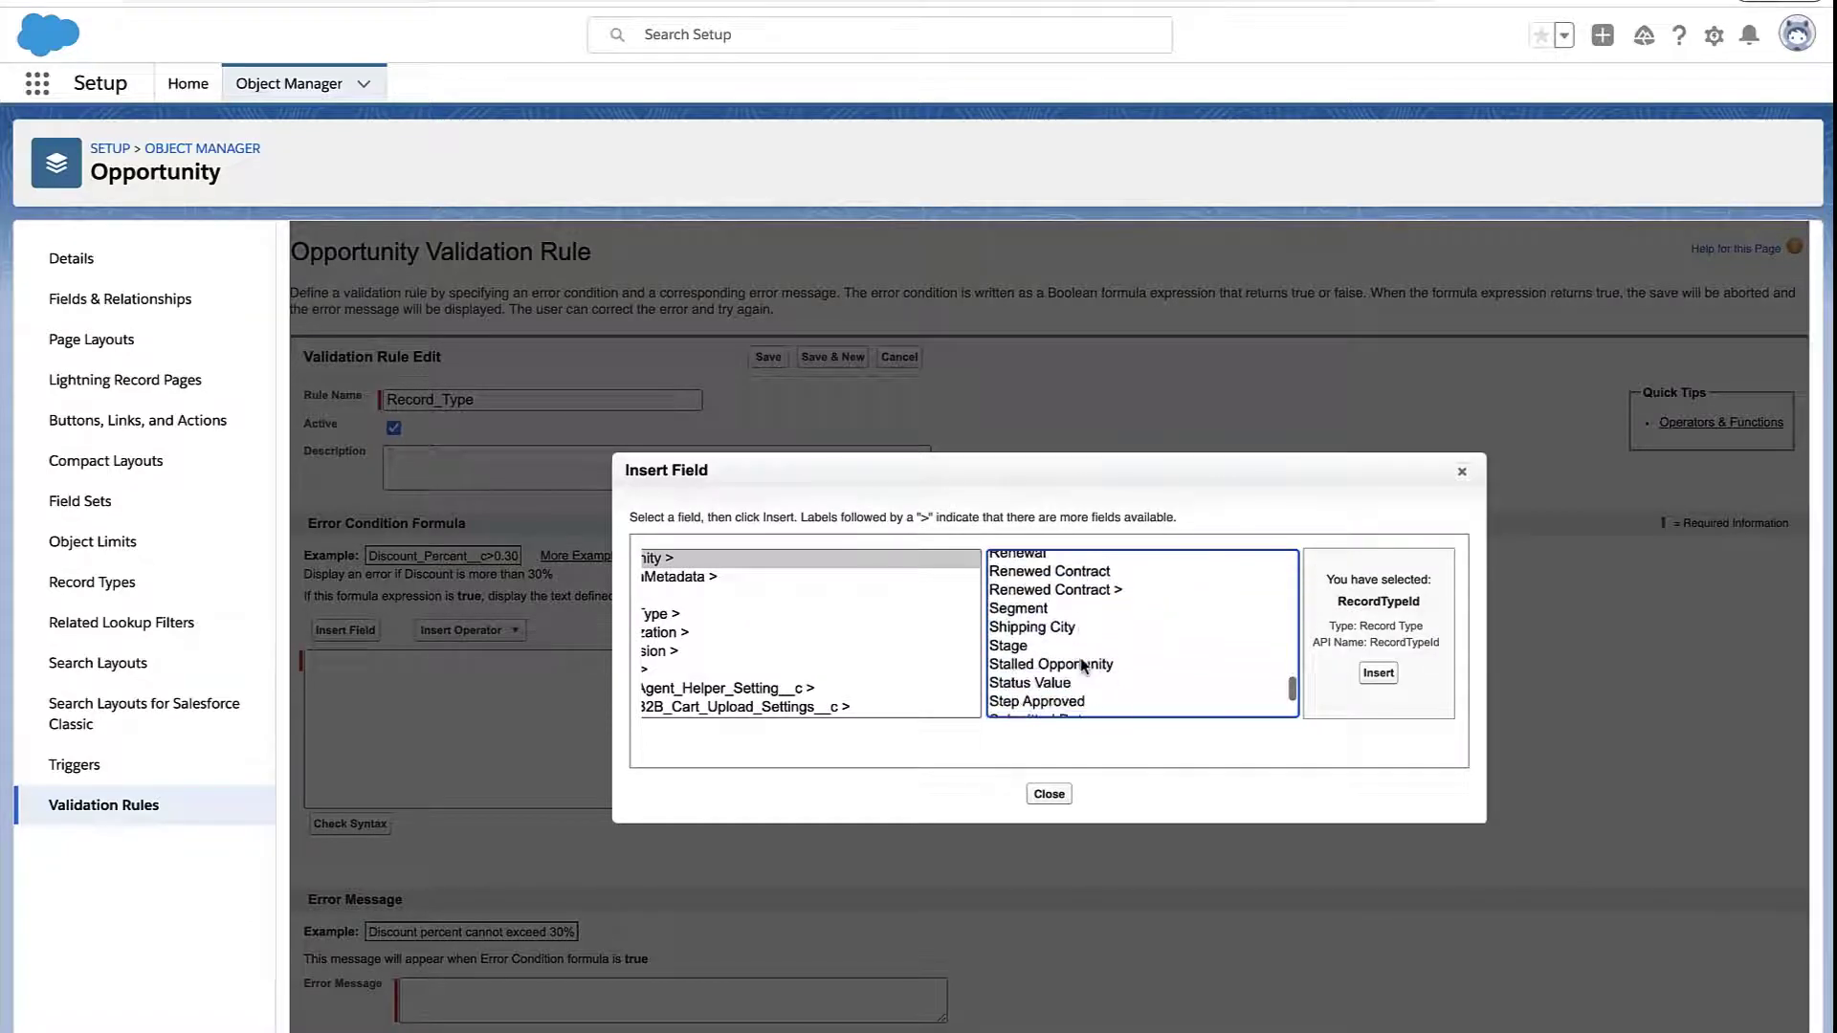
{"action": "scroll", "coordinate": [1083, 665], "scroll_direction": "down", "scroll_amount": 4}
{"action": "scroll", "coordinate": [1083, 664], "scroll_direction": "up", "scroll_amount": 2}
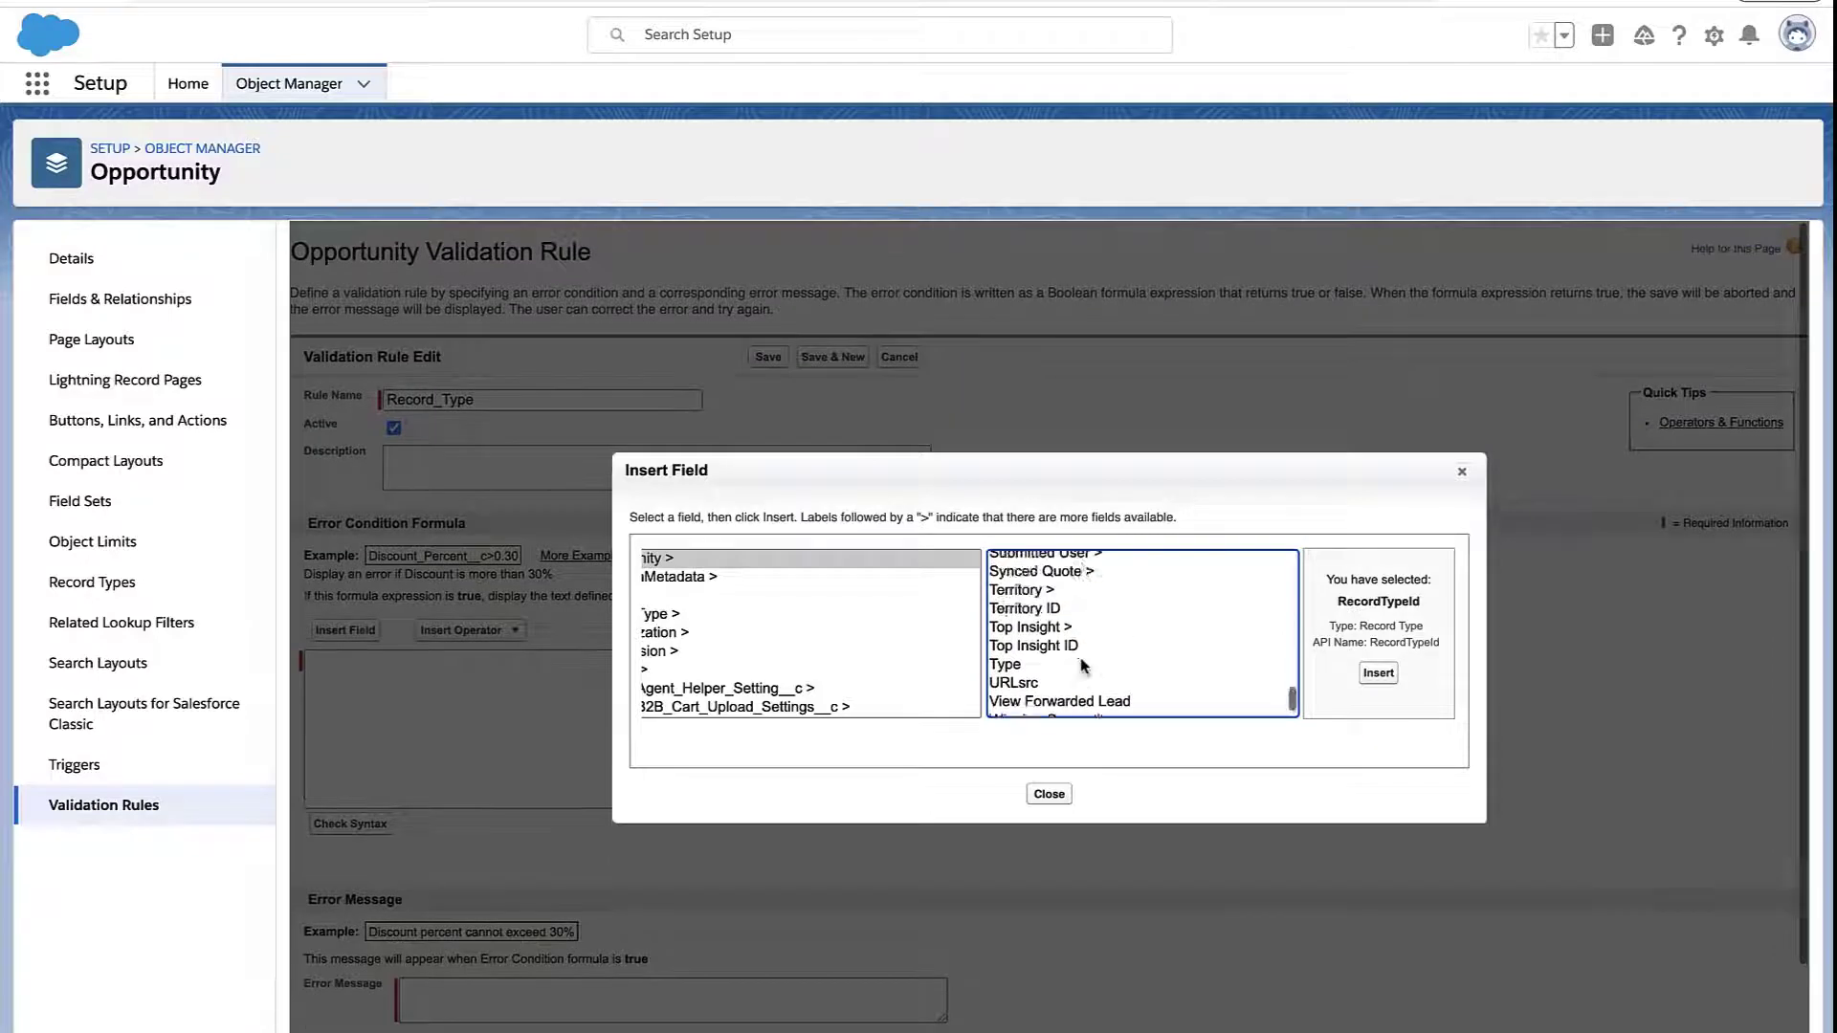
{"action": "scroll", "coordinate": [1081, 665], "scroll_direction": "up", "scroll_amount": 10}
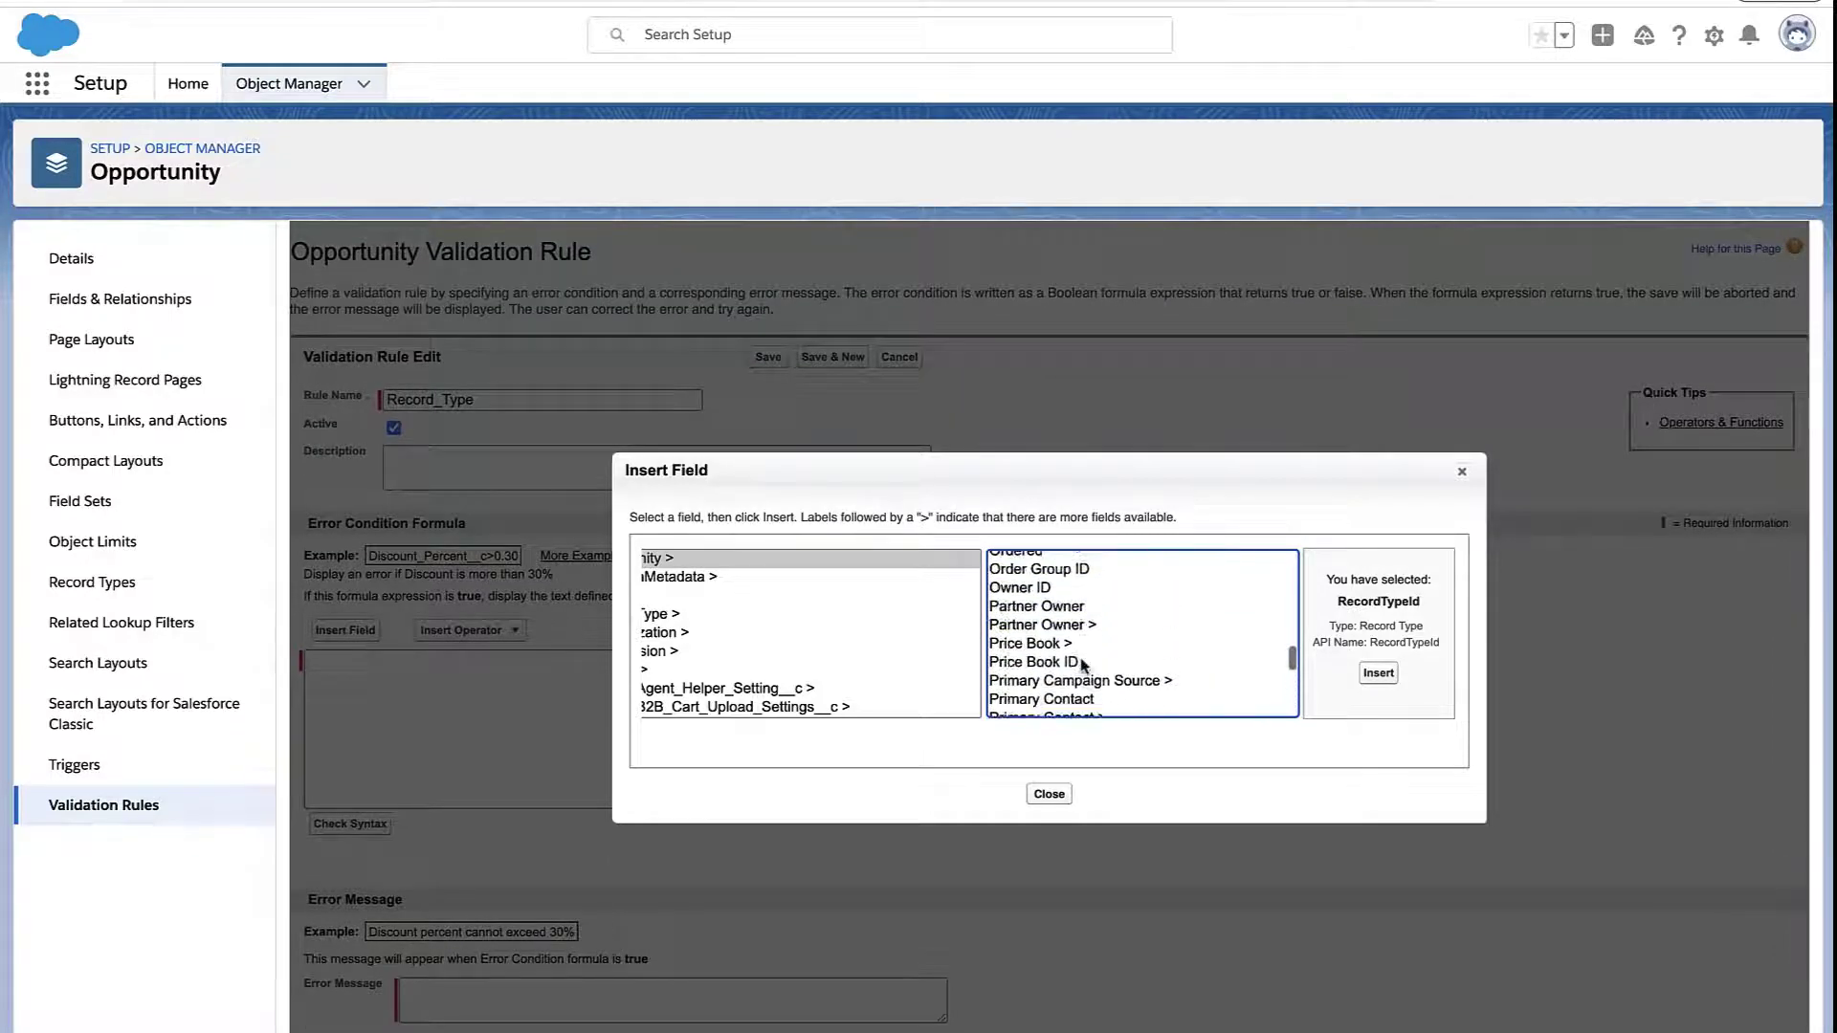
{"action": "scroll", "coordinate": [1082, 665], "scroll_direction": "up", "scroll_amount": 4}
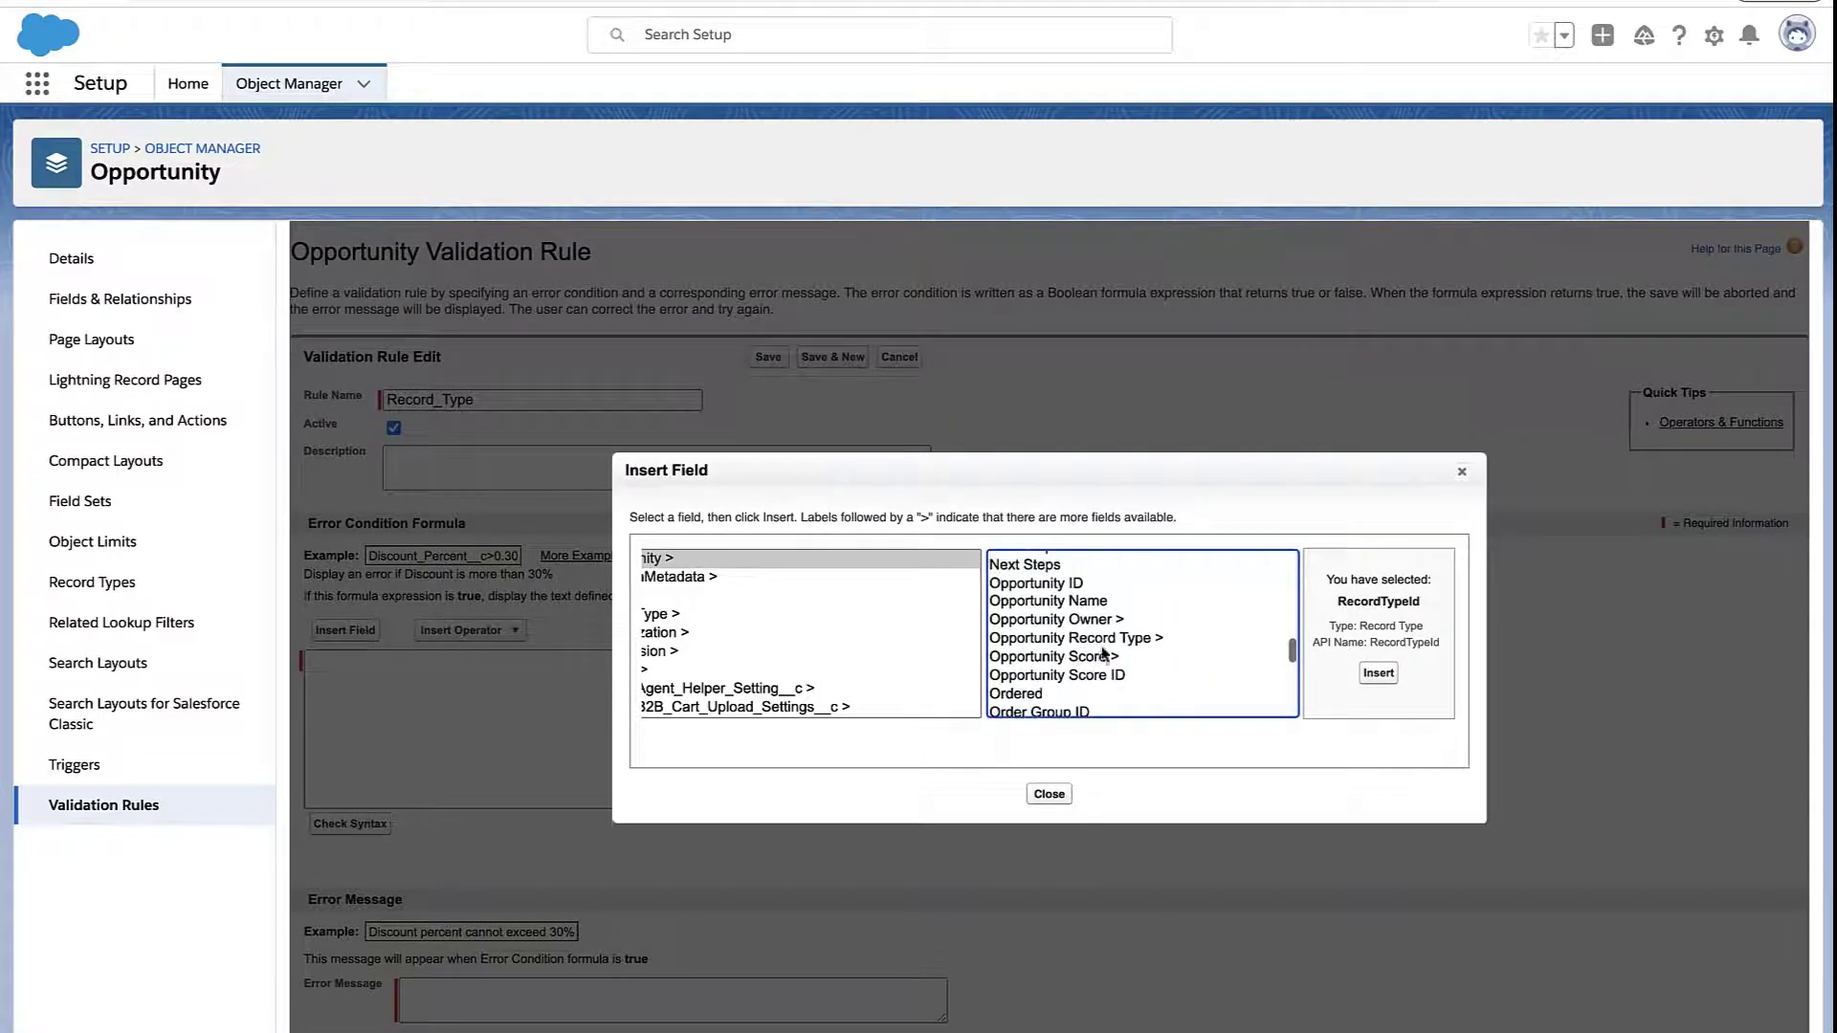
{"action": "left_click", "coordinate": [1103, 643]}
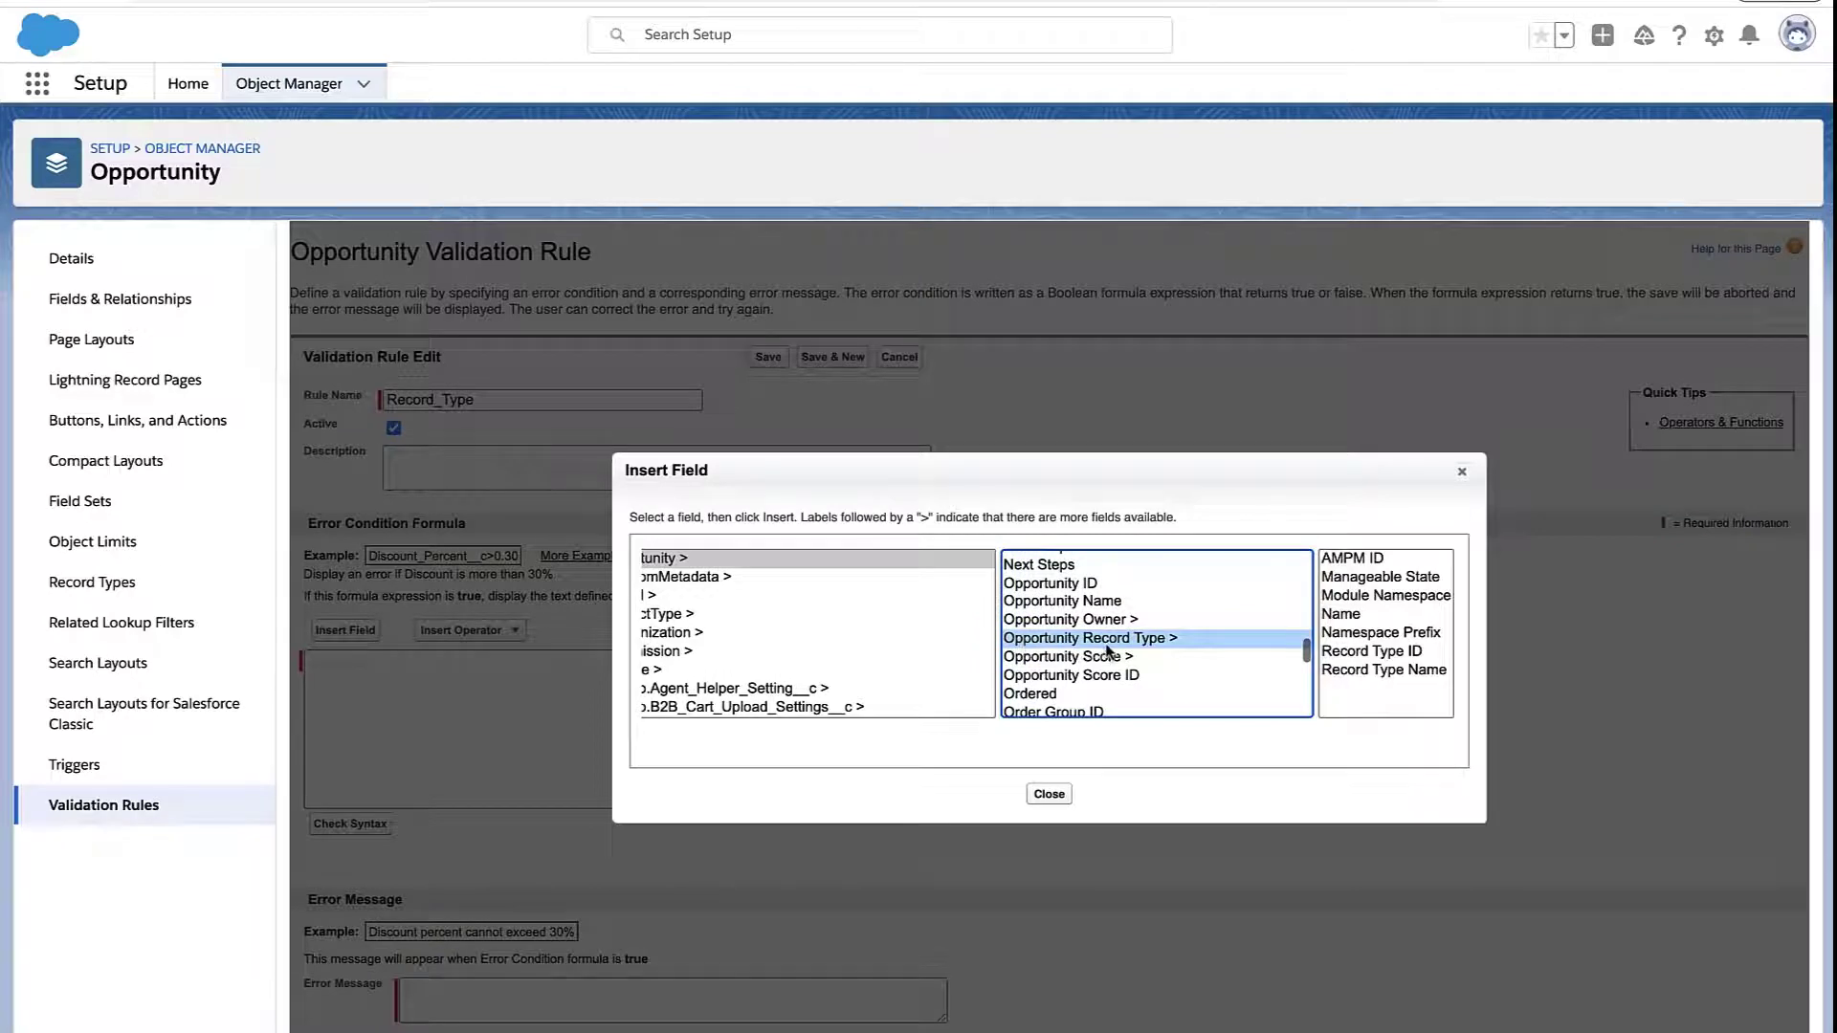
{"action": "left_click", "coordinate": [1340, 622]}
- Build the formula IF( RecordType.Name = "SMB" && Amount > 3000000, true, false)
{"action": "left_click", "coordinate": [1362, 675]}
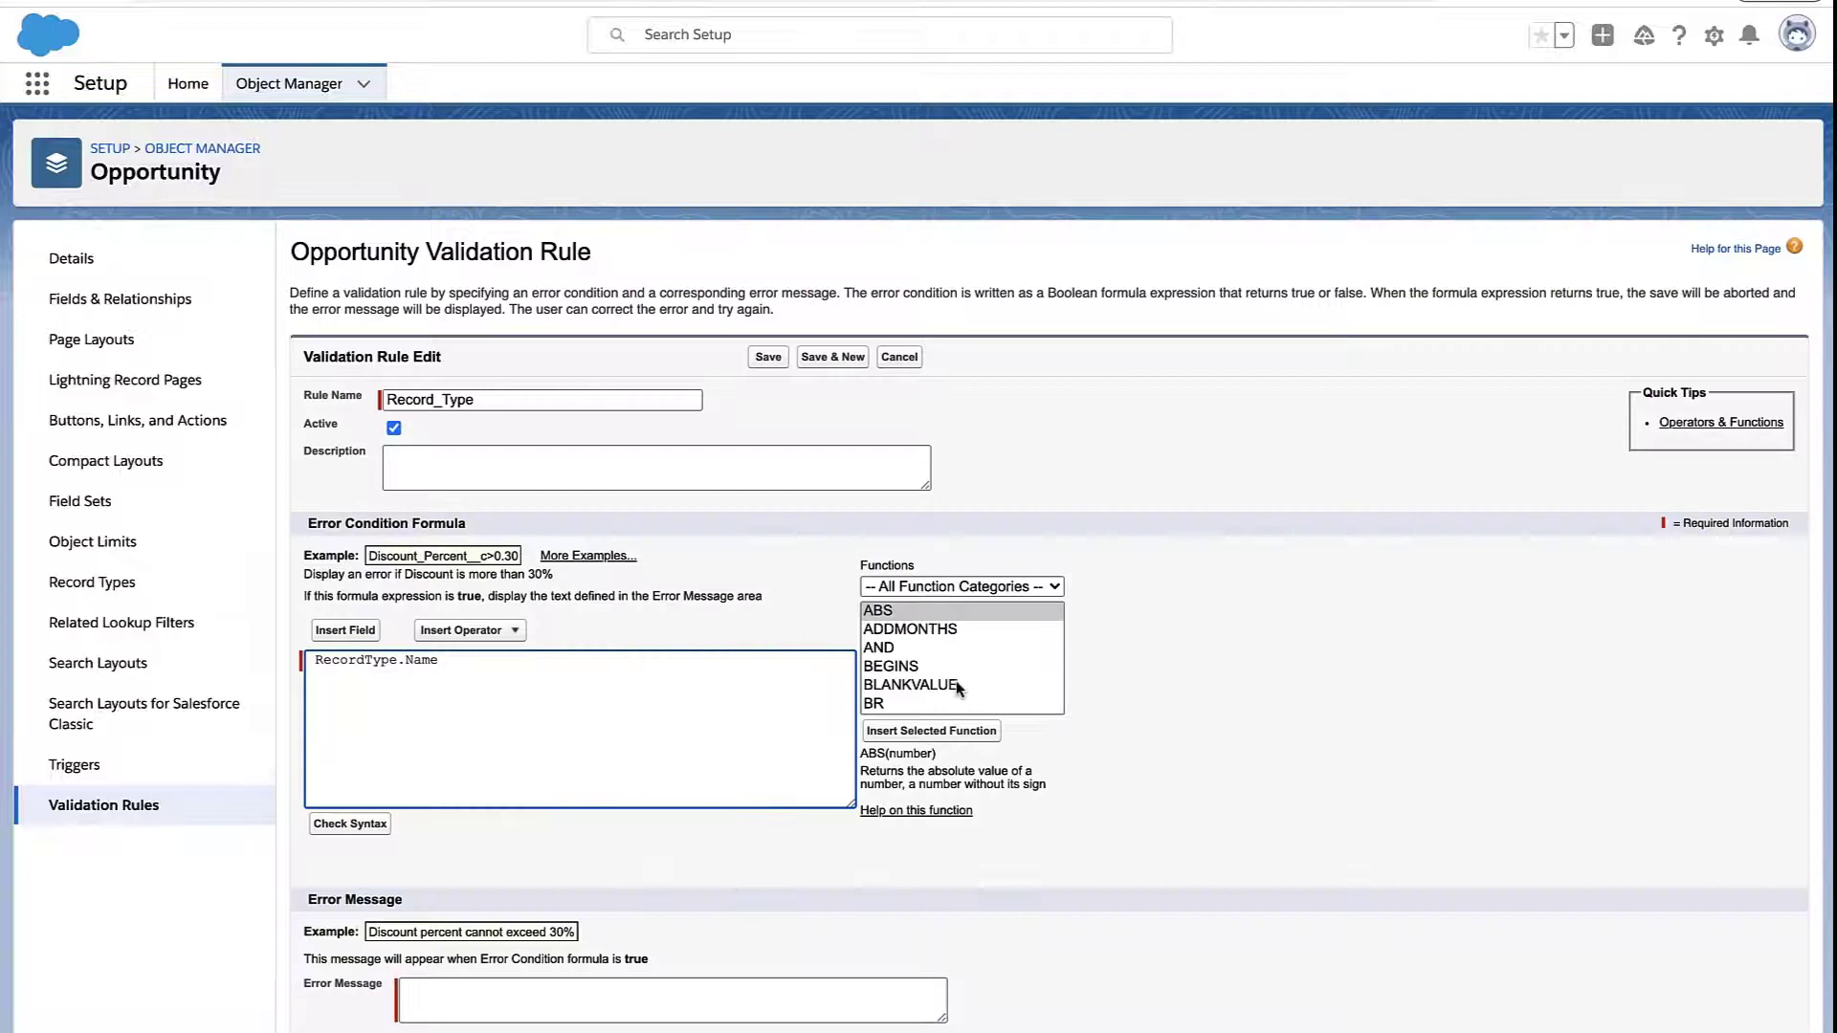
{"action": "type", "text": "IF( "}
{"action": "type", "text": "= \"SMB\" &&"}
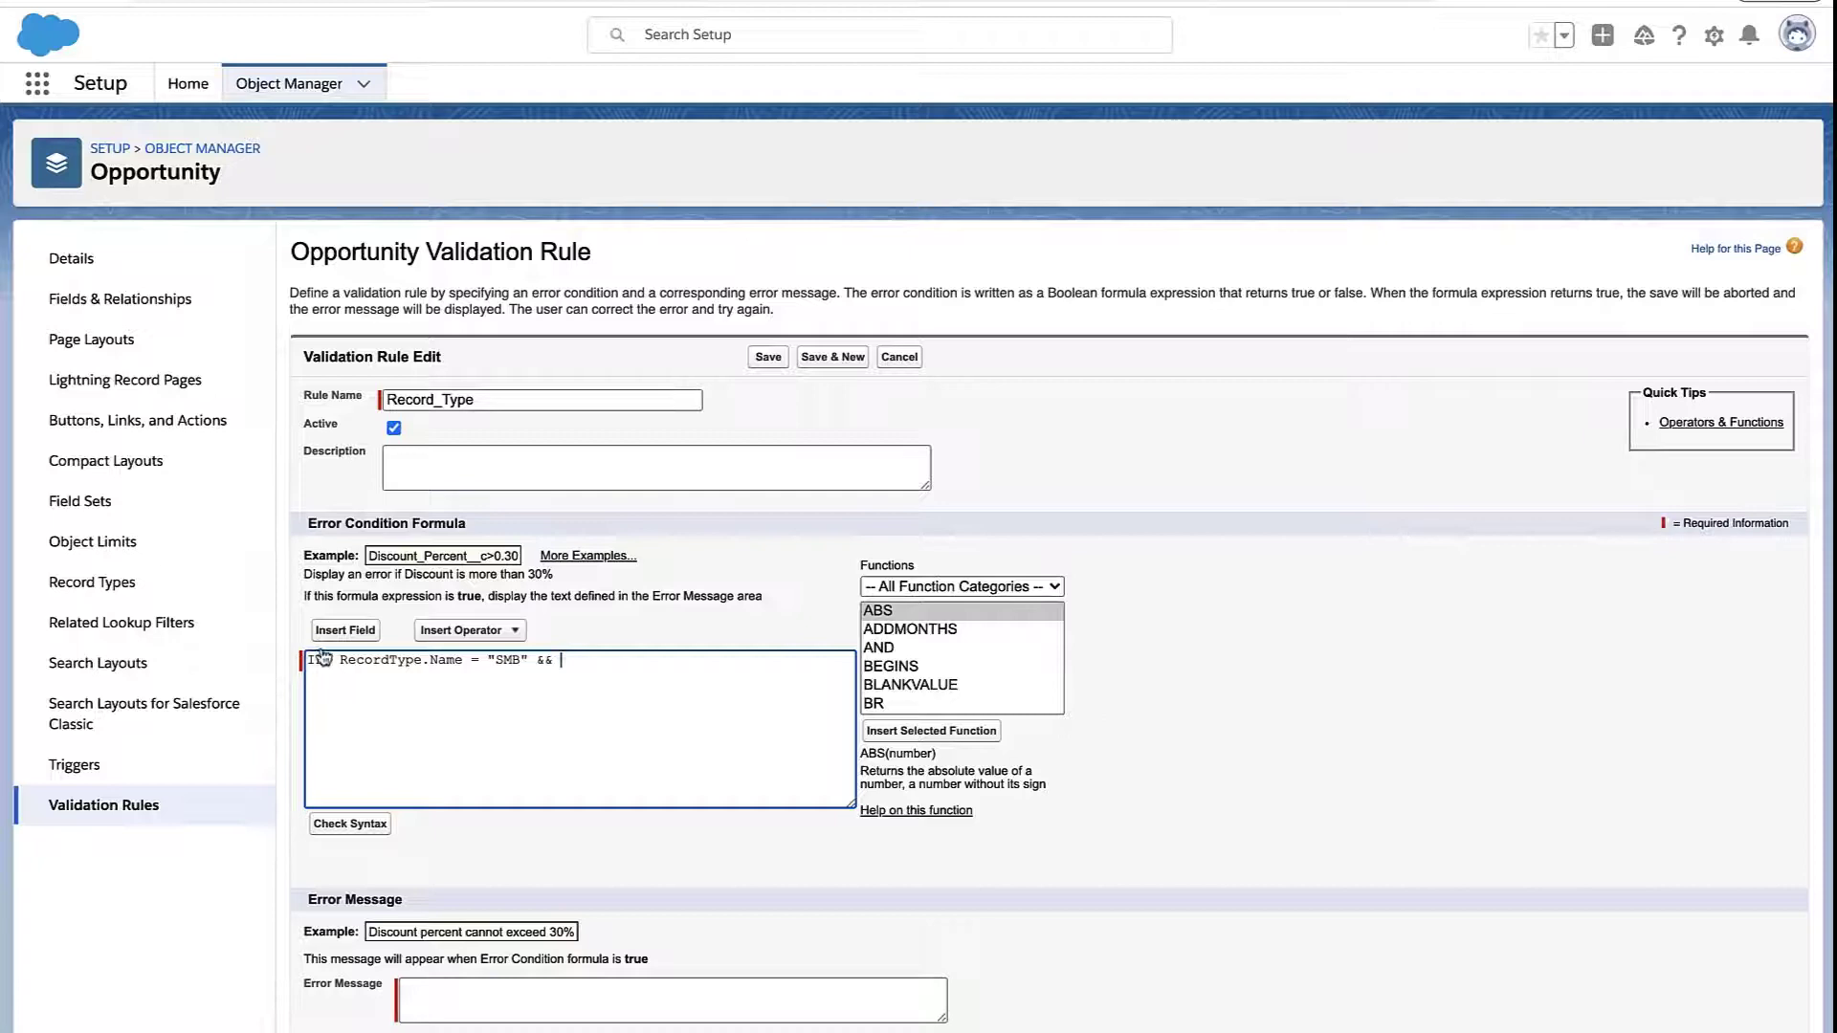
{"action": "left_click", "coordinate": [343, 631]}
{"action": "left_click", "coordinate": [1100, 688]}
{"action": "left_click", "coordinate": [1389, 676]}
{"action": "type", "text": "<"}
{"action": "type", "text": " 3"}
{"action": "type", "text": "000000, true, false"}
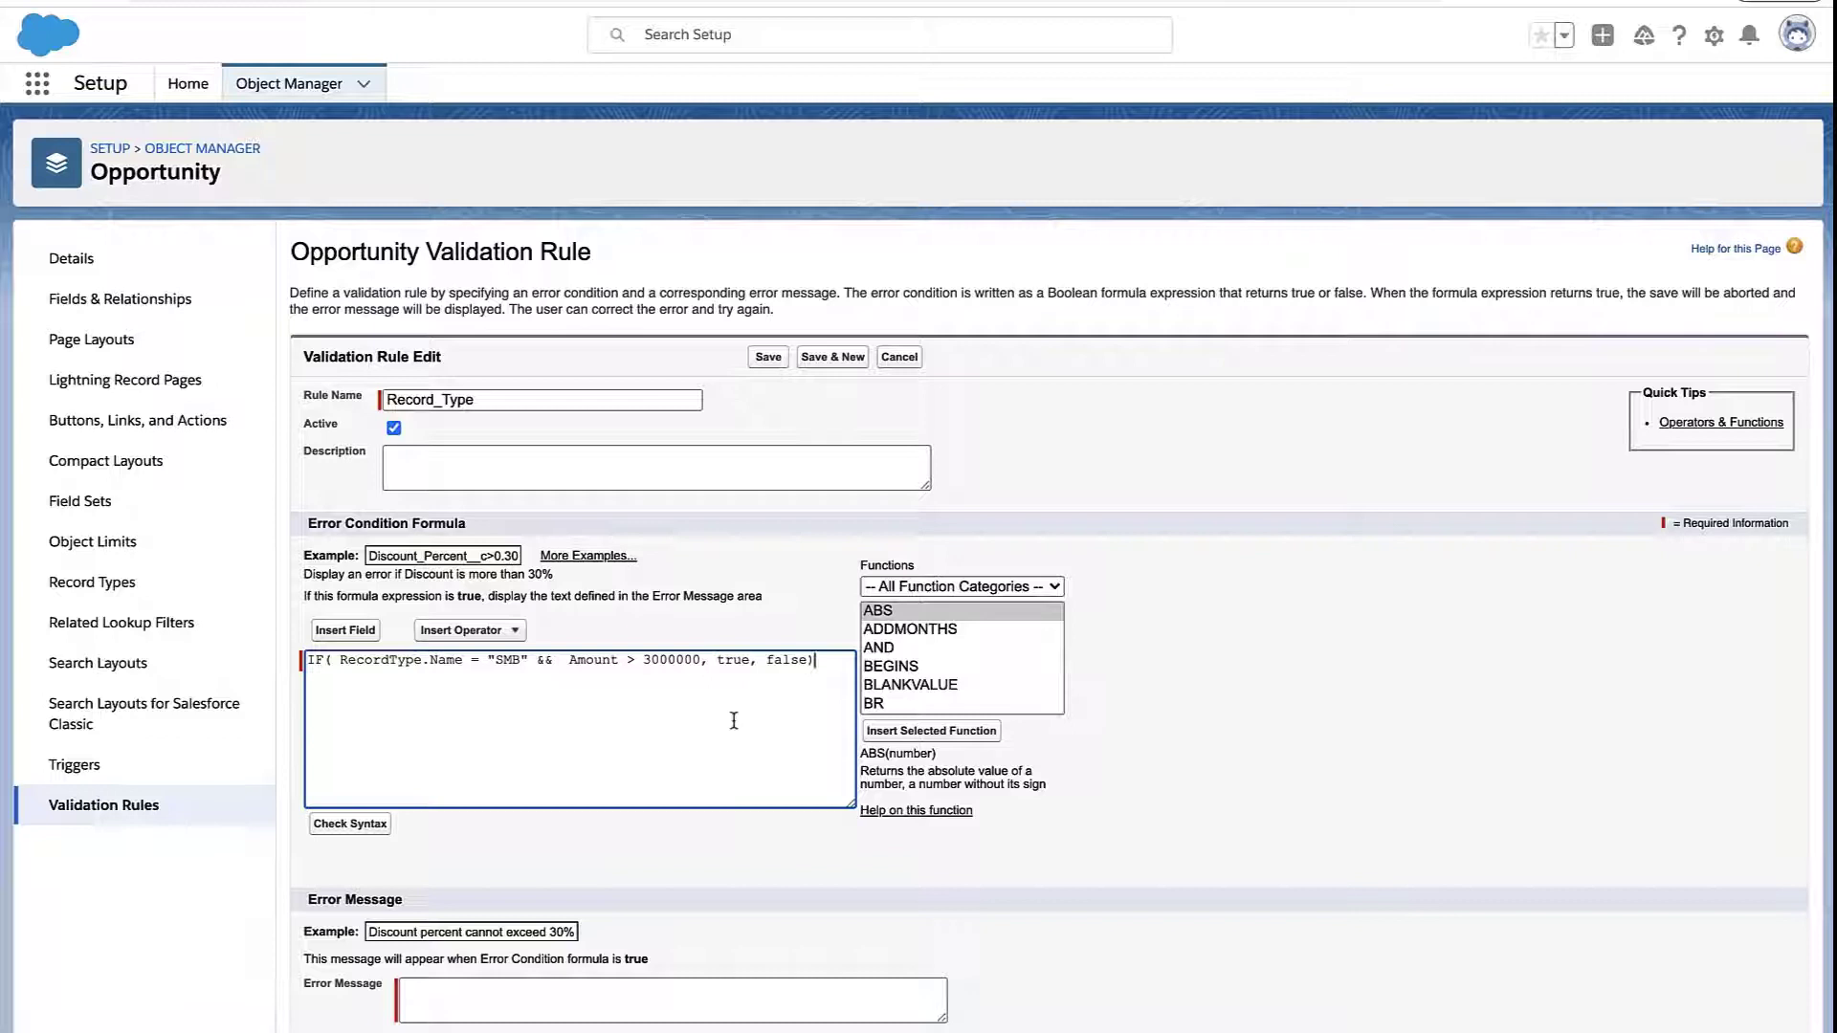
- Check the formula syntax and confirm it reports no errors
{"action": "left_click_drag", "start_coordinate": [340, 660], "coordinate": [530, 658]}
{"action": "left_click", "coordinate": [330, 828]}
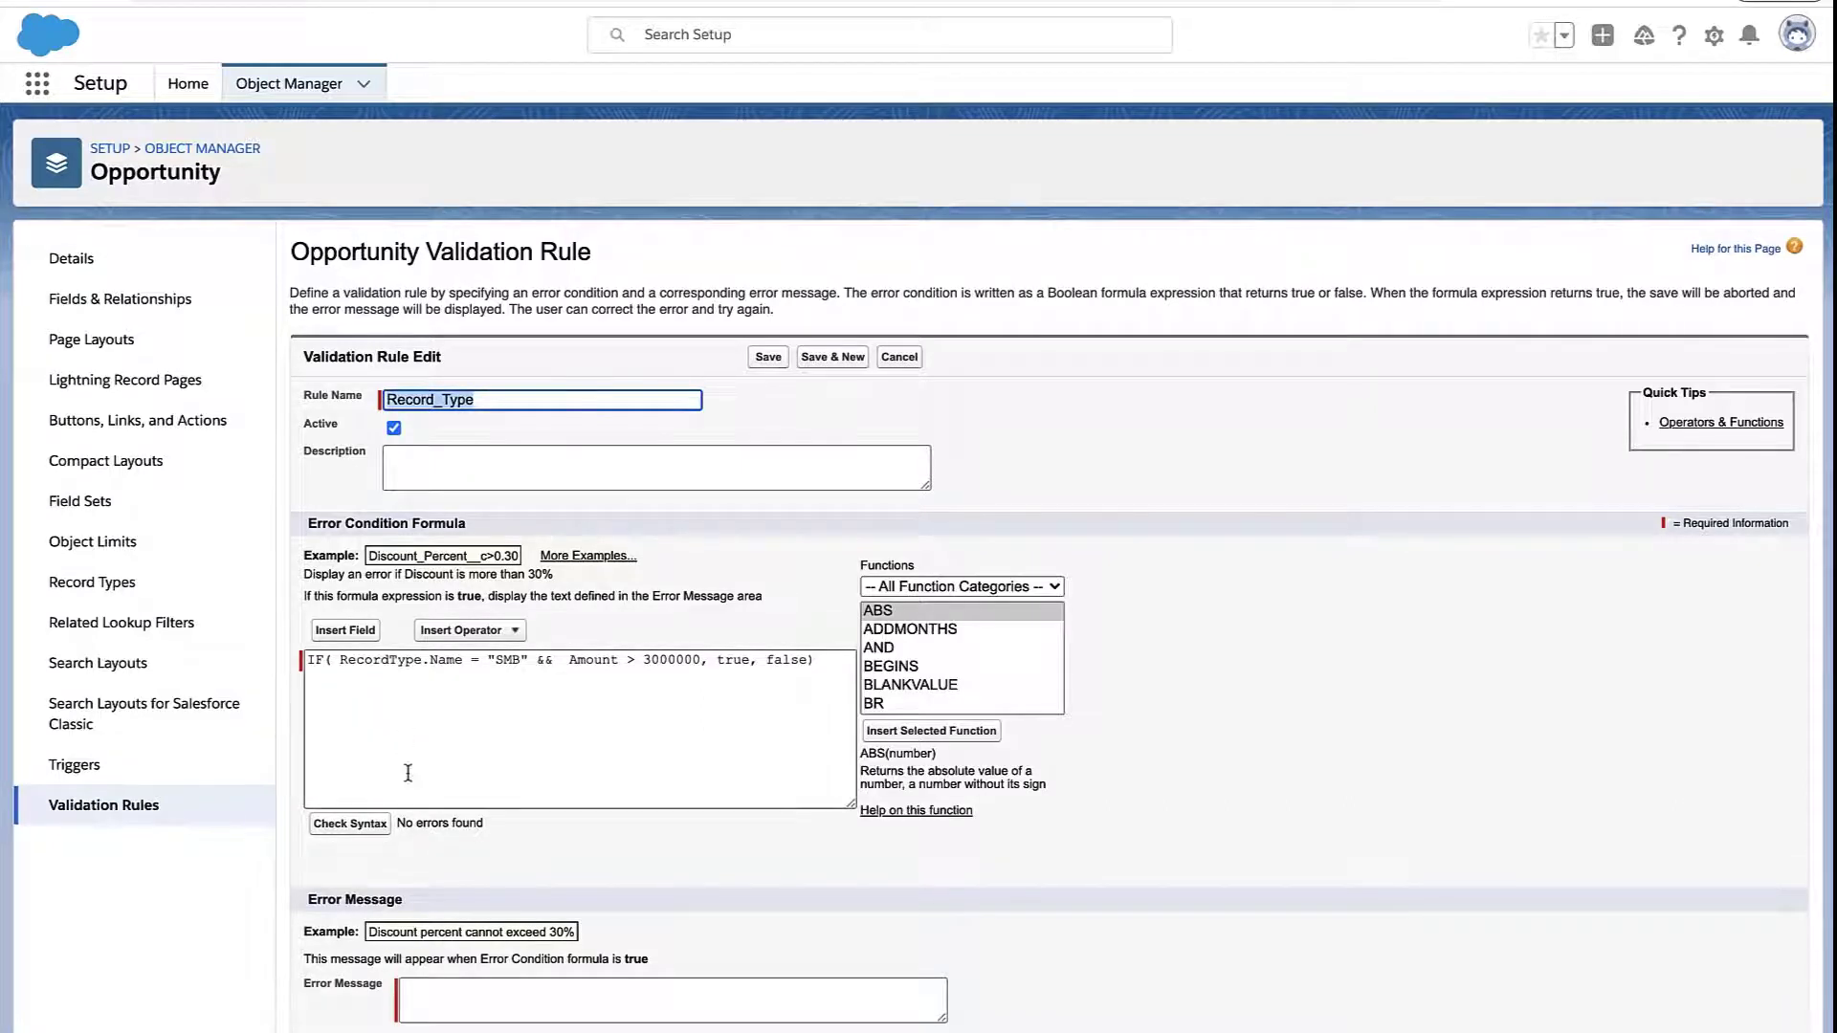
{"action": "left_click", "coordinate": [384, 688]}
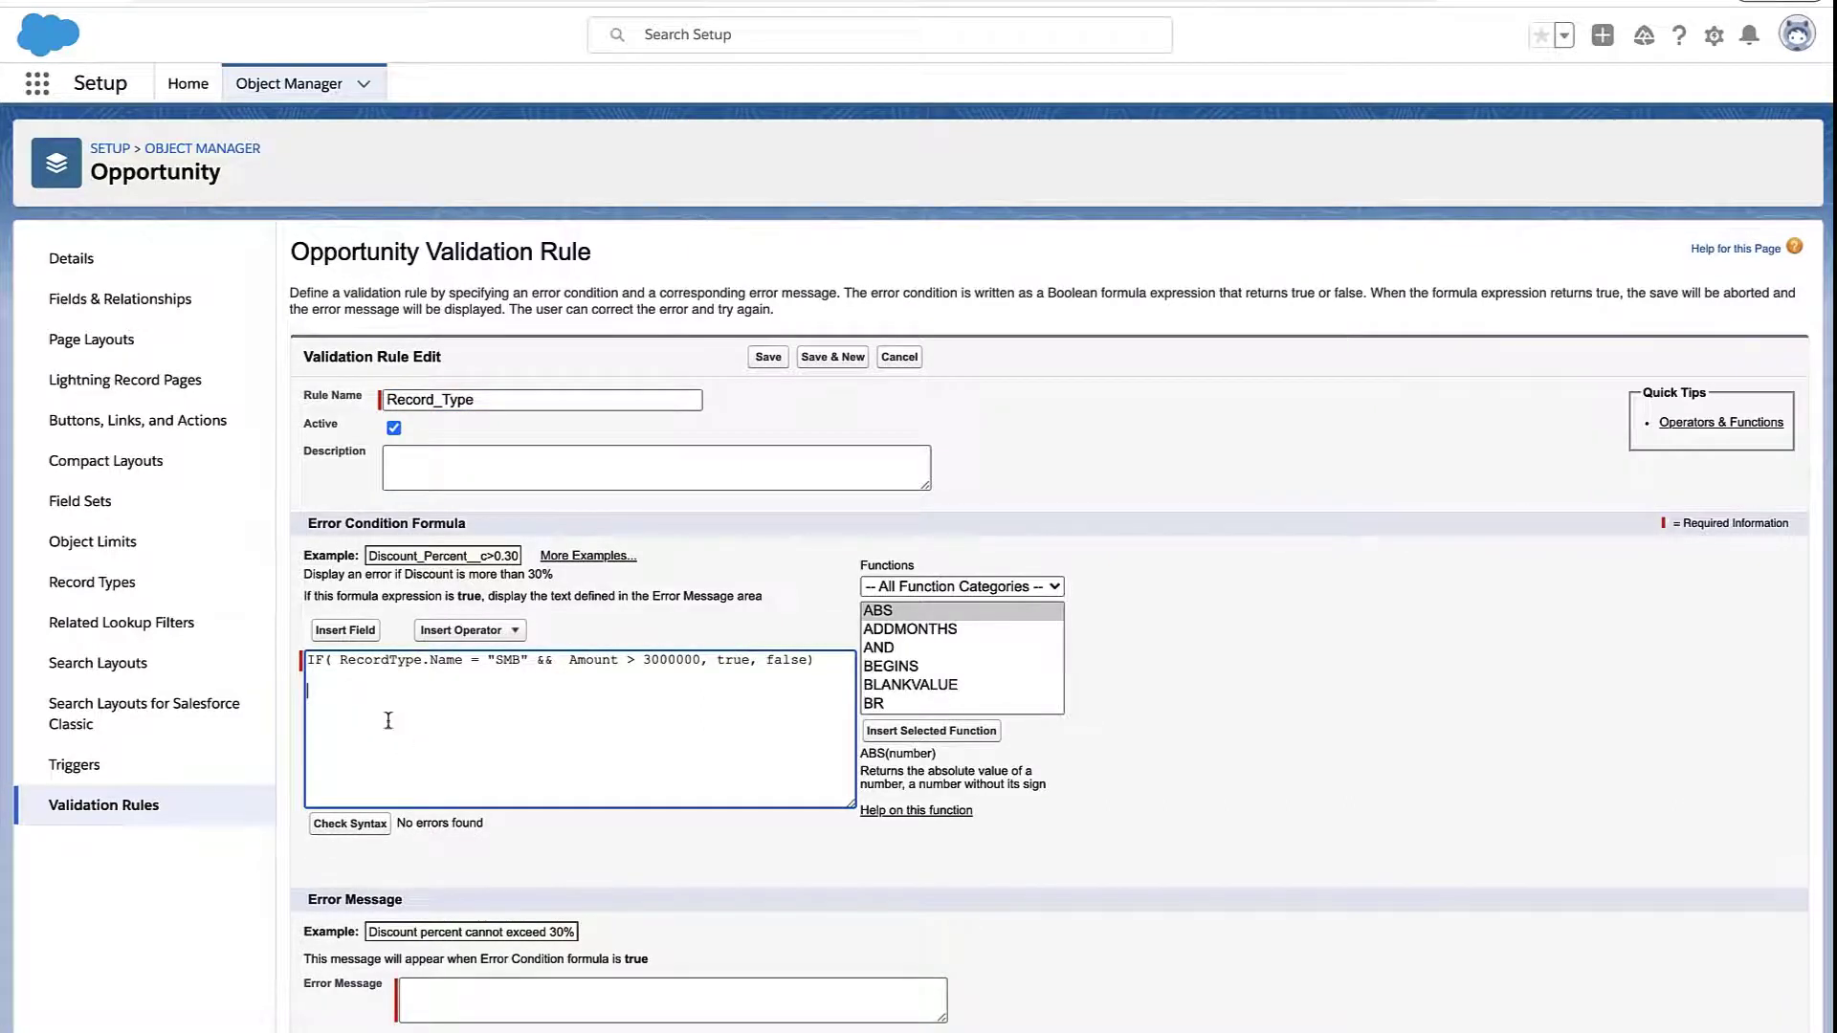
{"action": "left_click", "coordinate": [345, 630]}
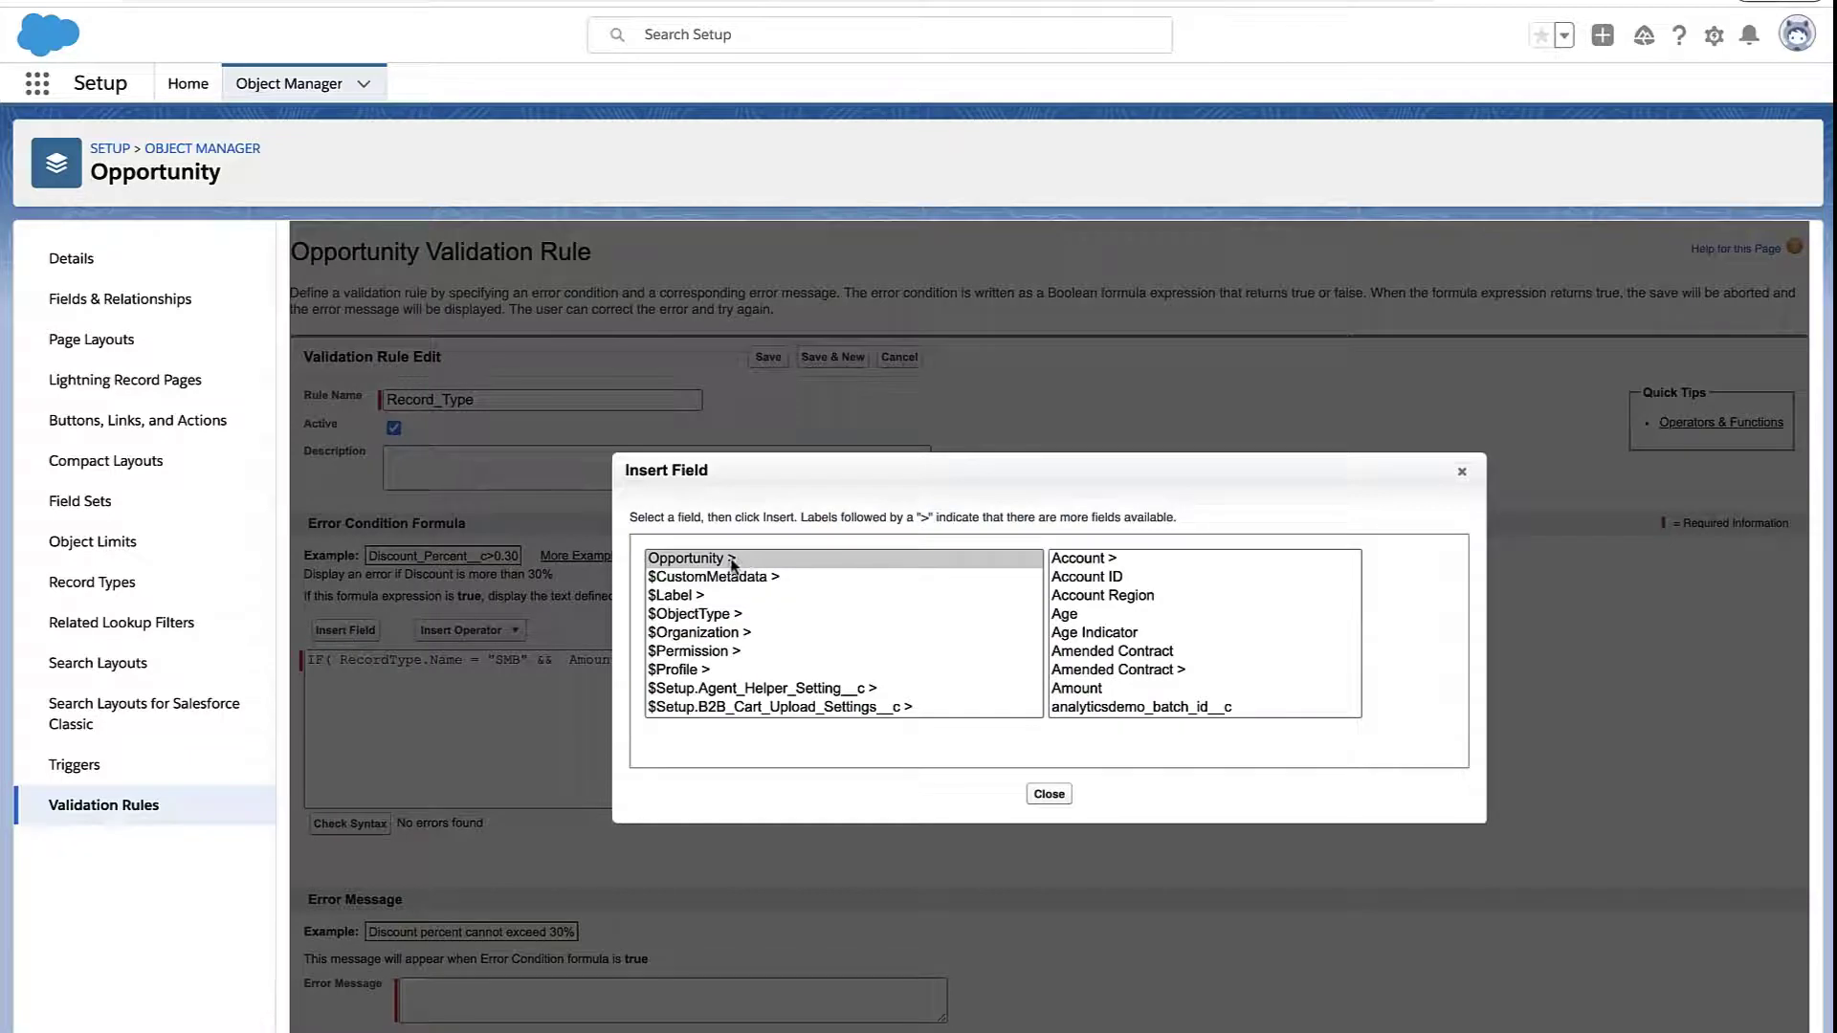
- Browse Opportunity Owner and Opportunity Record Type fields, then close the list inserting nothing
{"action": "left_click", "coordinate": [733, 563]}
{"action": "scroll", "coordinate": [1185, 583], "scroll_direction": "down", "scroll_amount": 10}
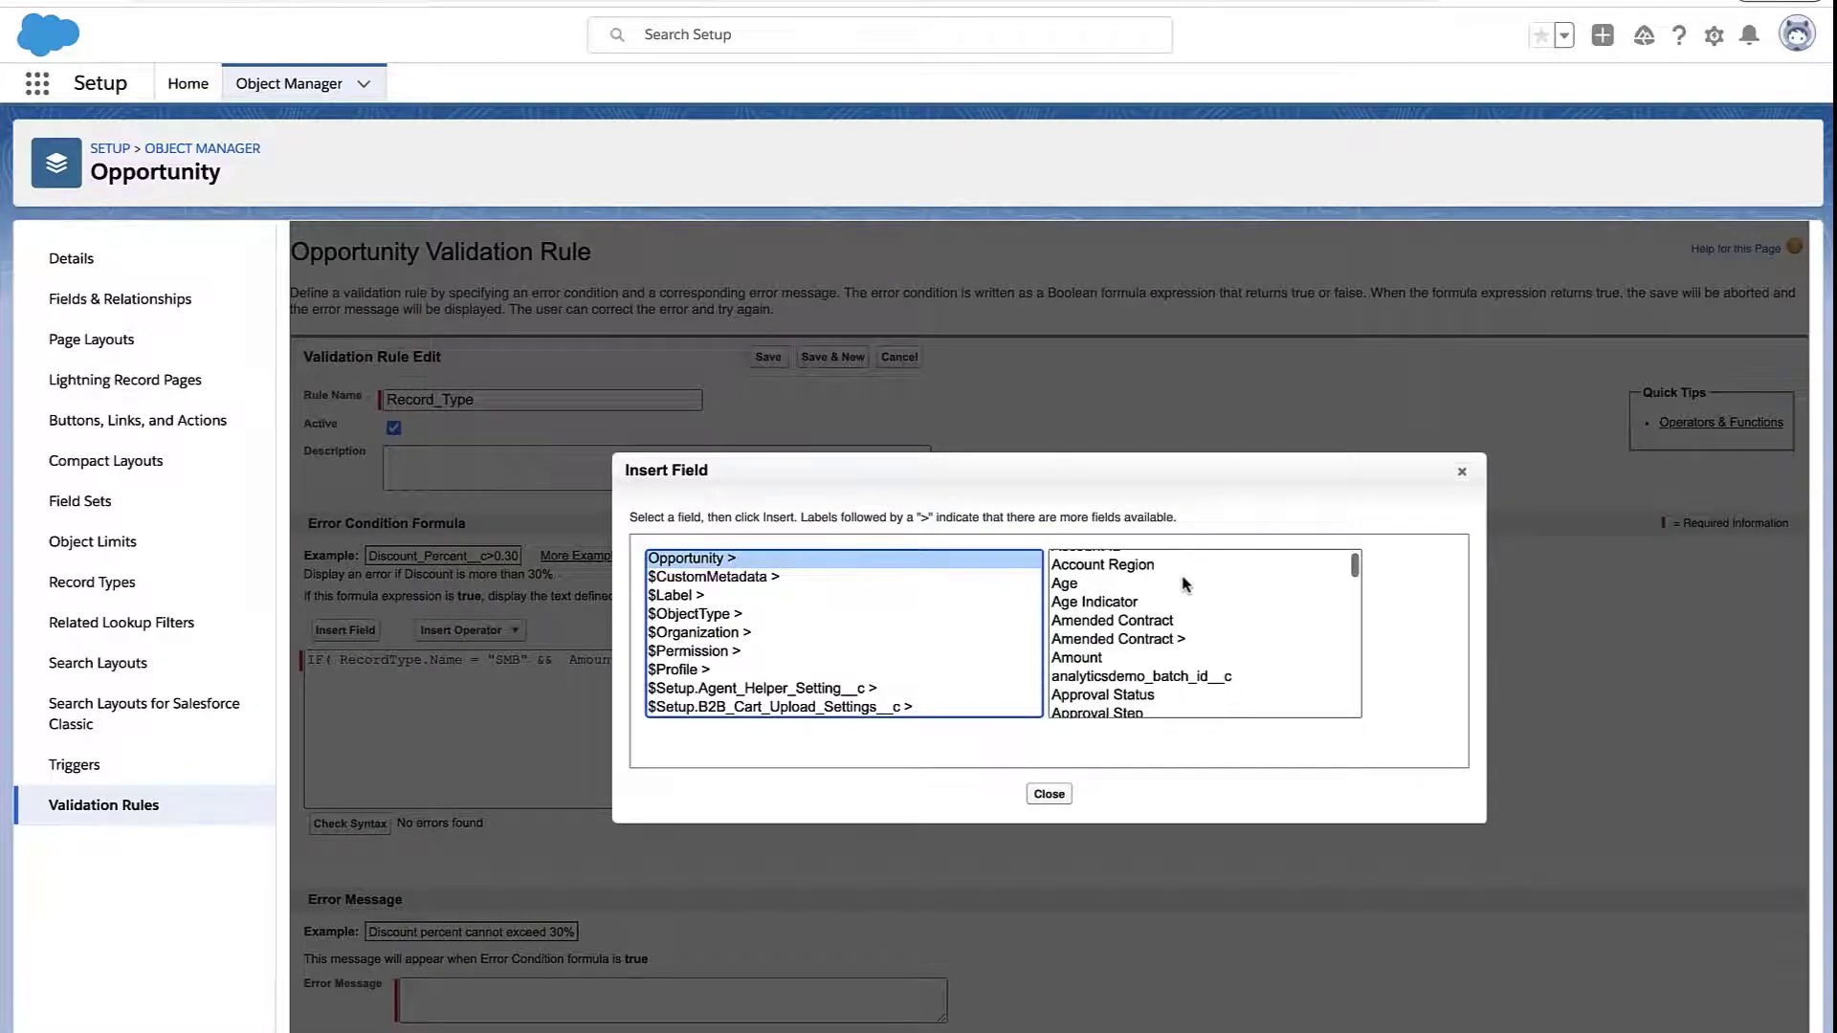
{"action": "scroll", "coordinate": [1184, 584], "scroll_direction": "down", "scroll_amount": 8}
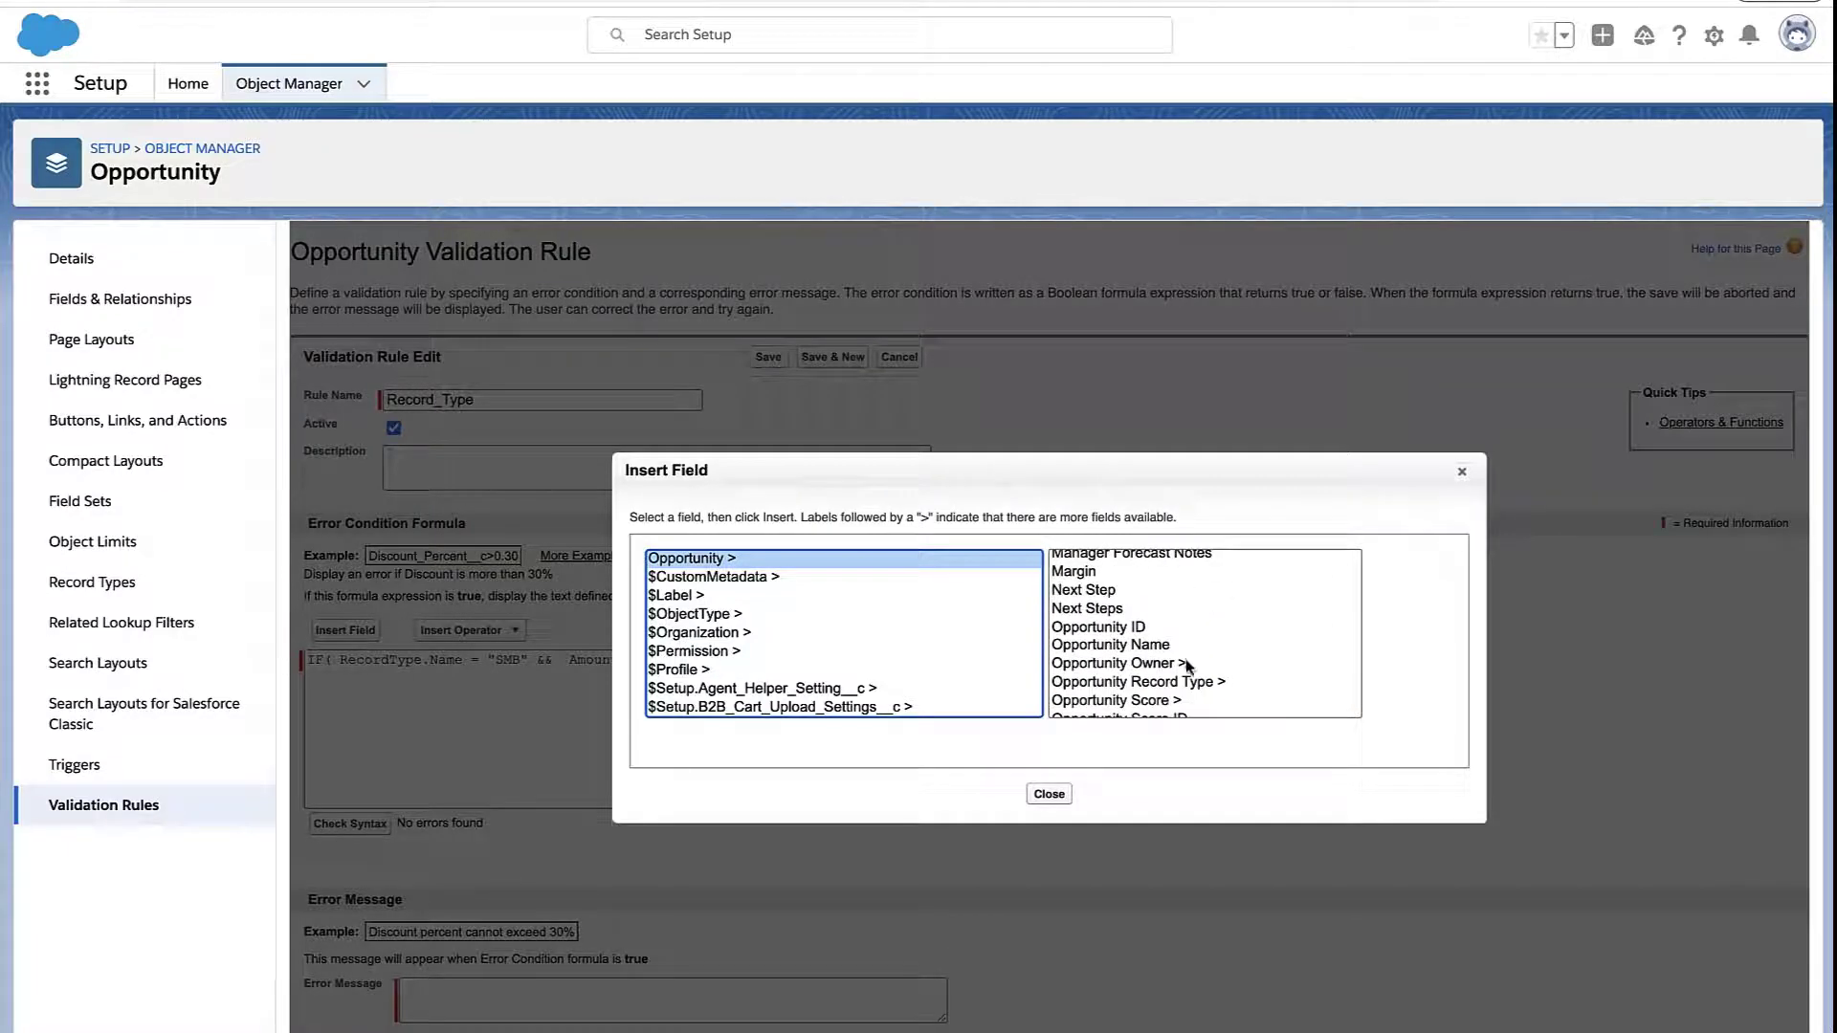
{"action": "scroll", "coordinate": [1187, 667], "scroll_direction": "down", "scroll_amount": 2}
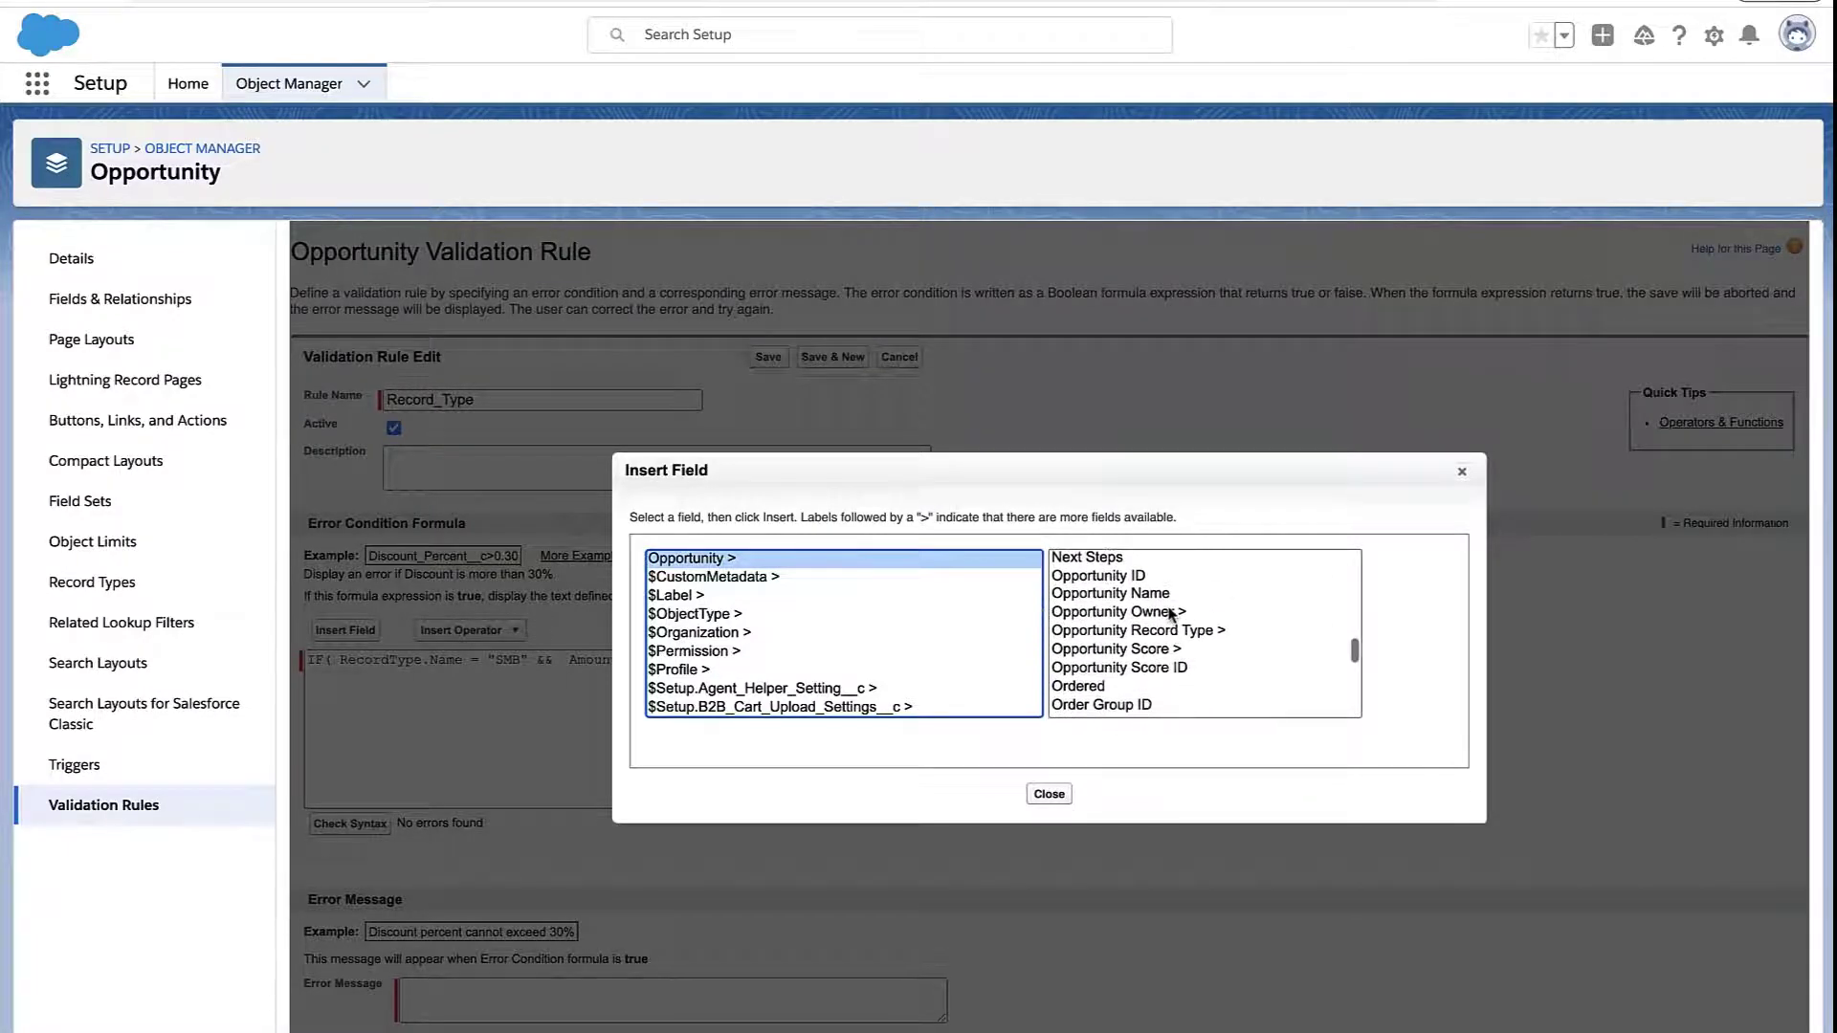
{"action": "left_click", "coordinate": [1173, 616]}
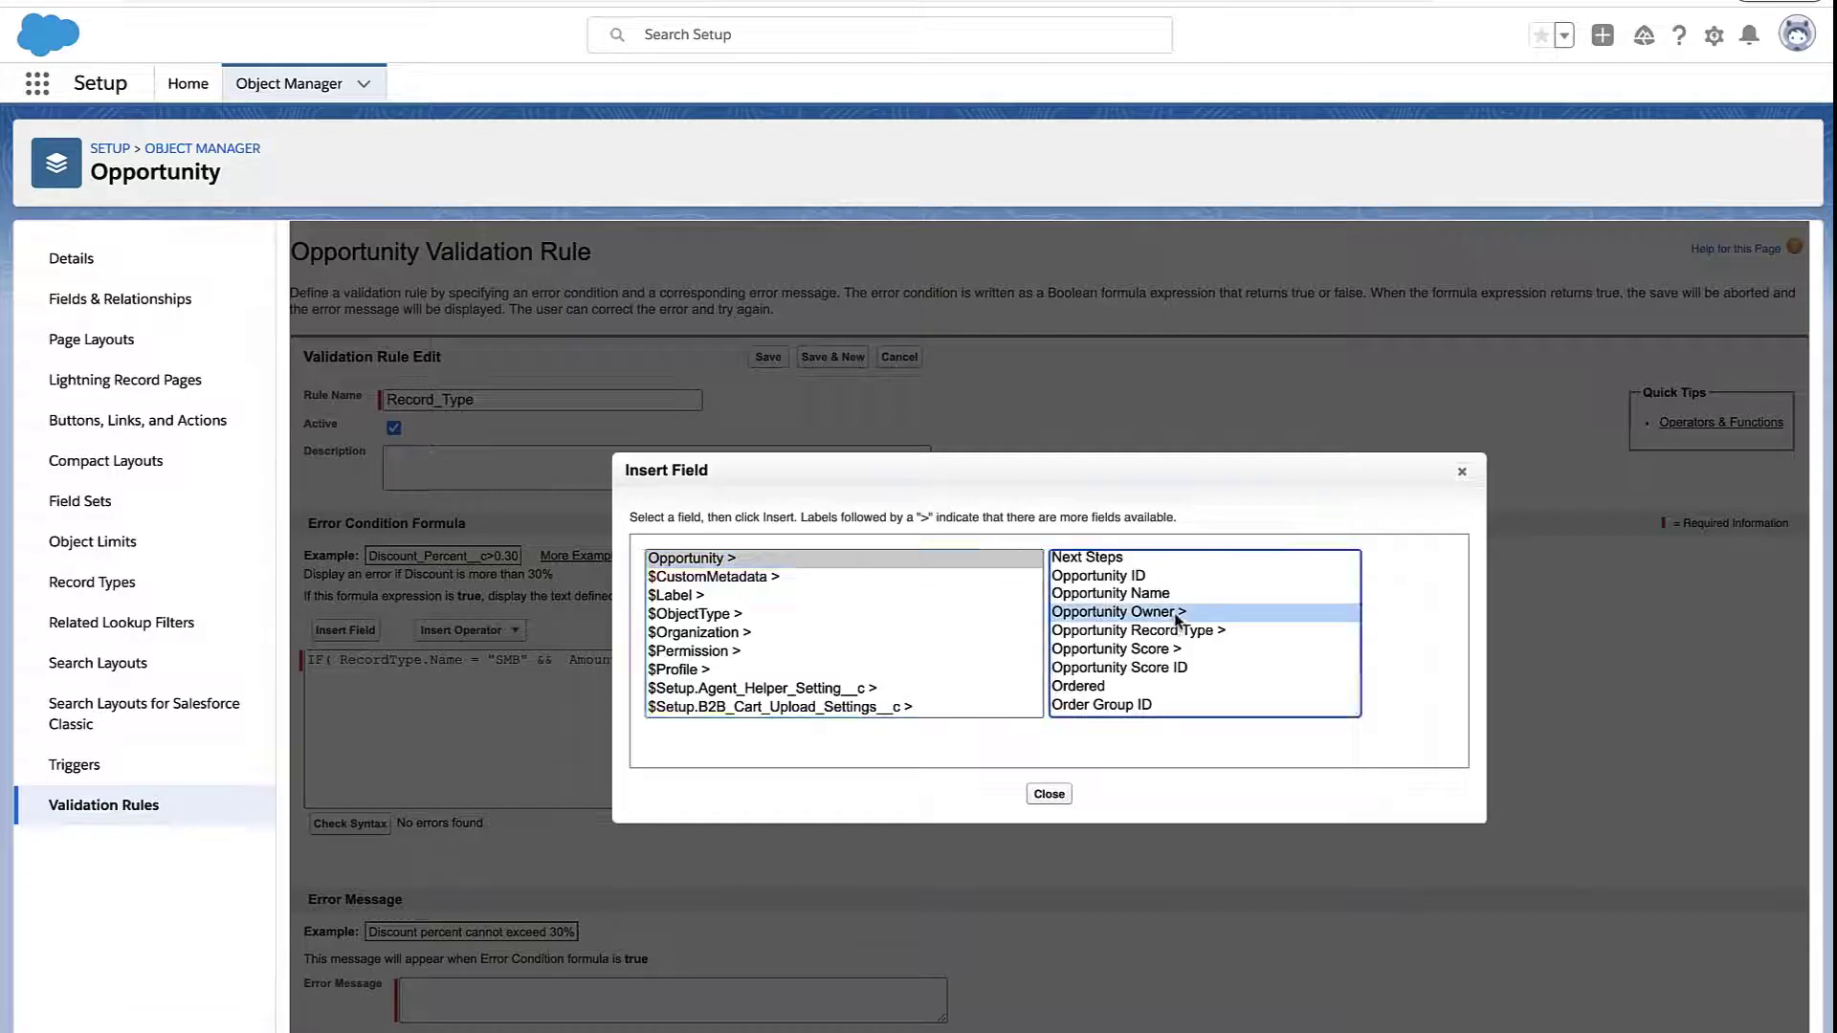
{"action": "scroll", "coordinate": [1229, 586], "scroll_direction": "down", "scroll_amount": 5}
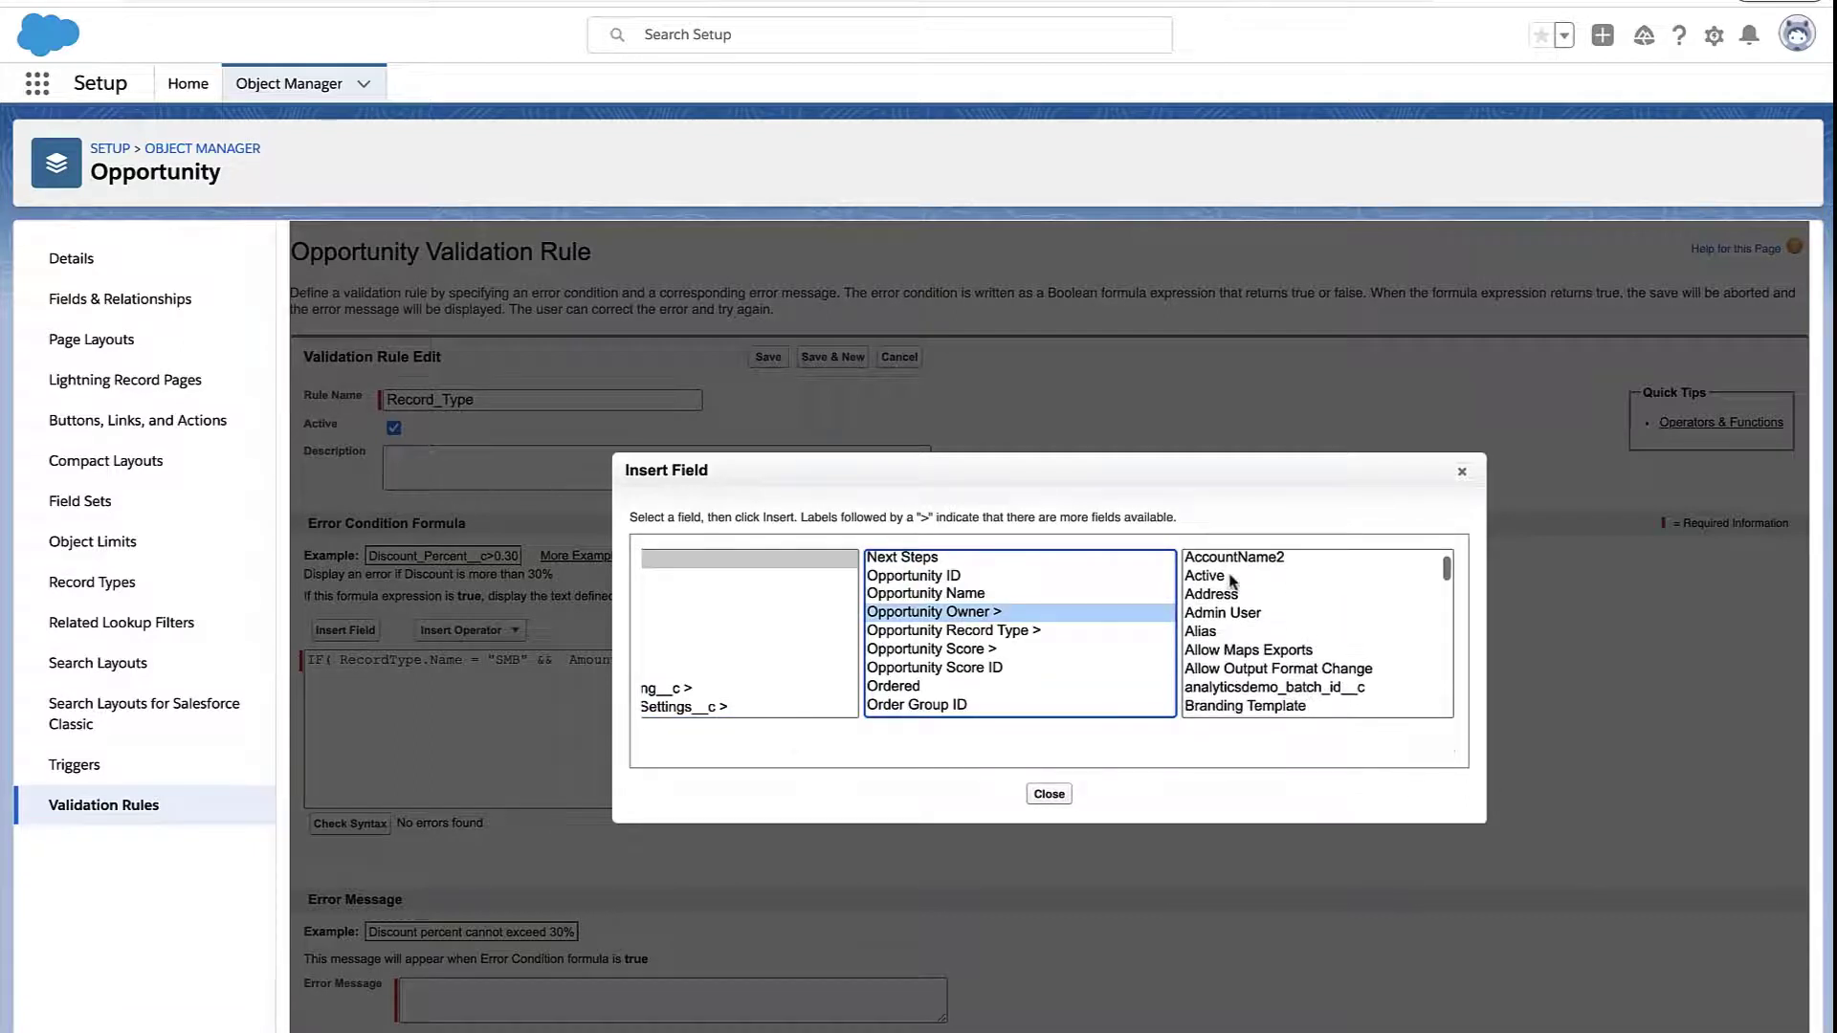
{"action": "scroll", "coordinate": [1231, 581], "scroll_direction": "down", "scroll_amount": 8}
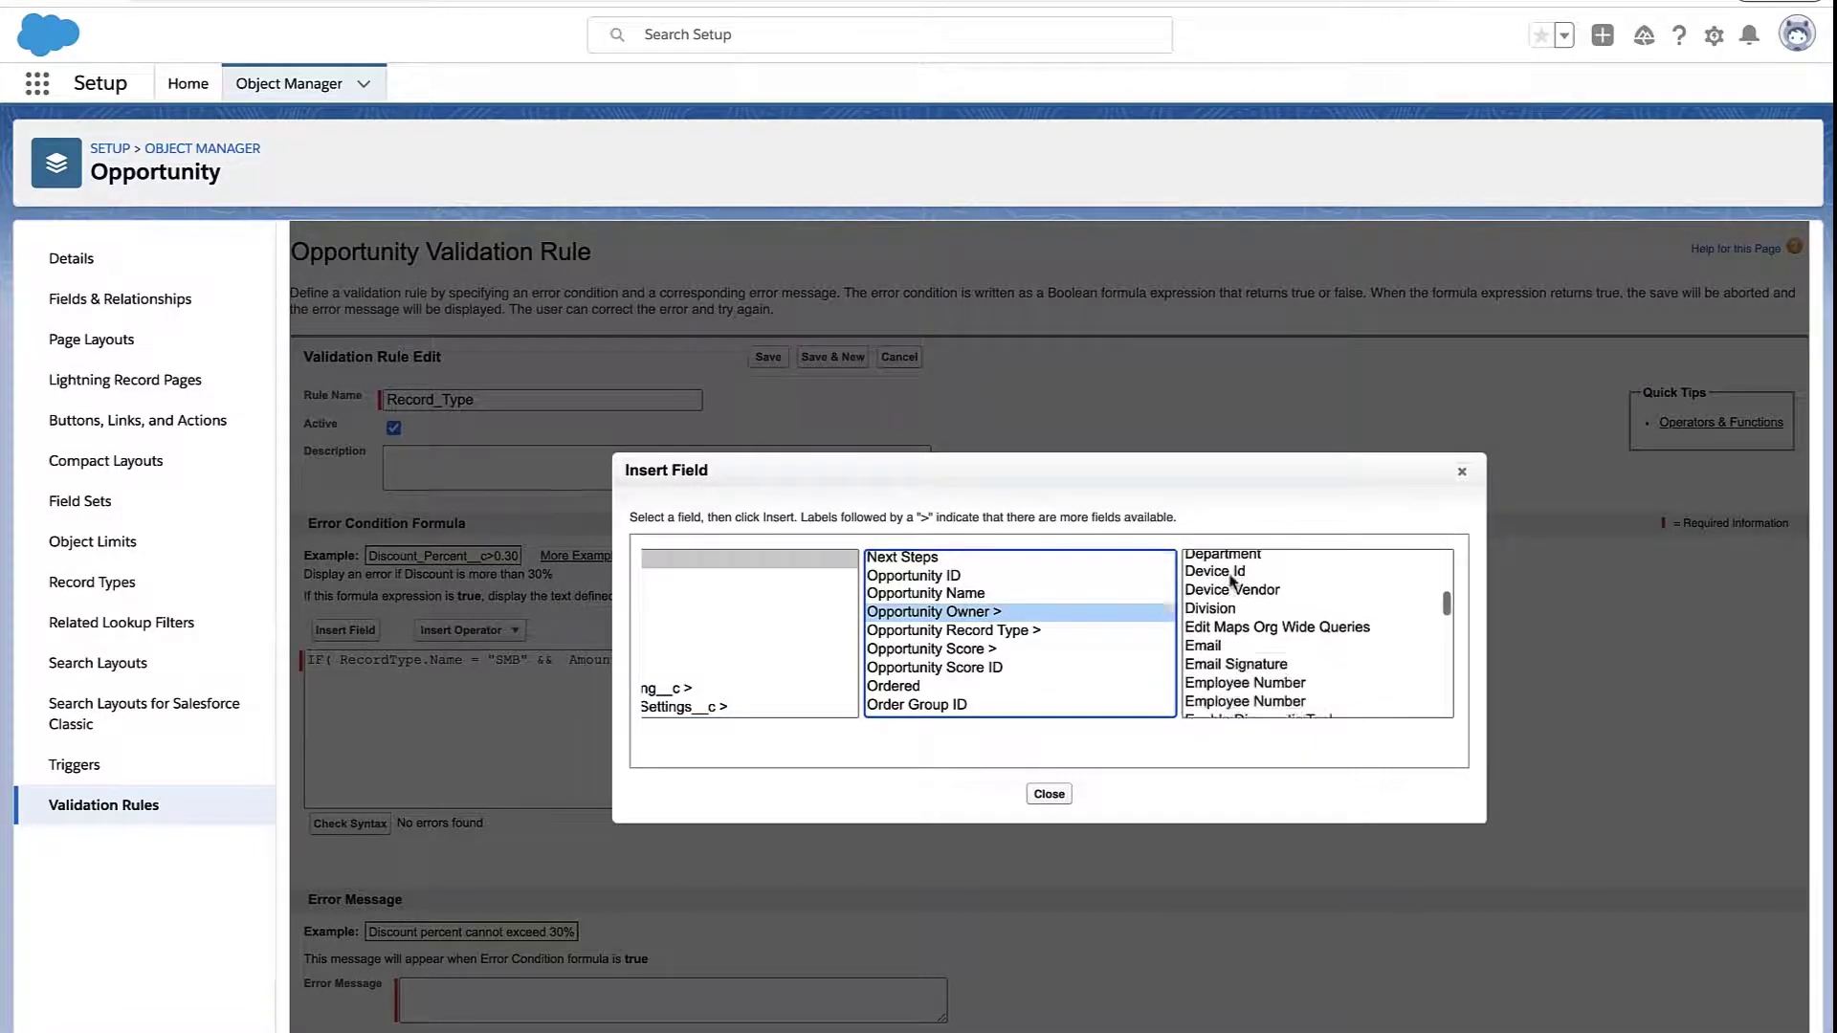
{"action": "left_click", "coordinate": [936, 634]}
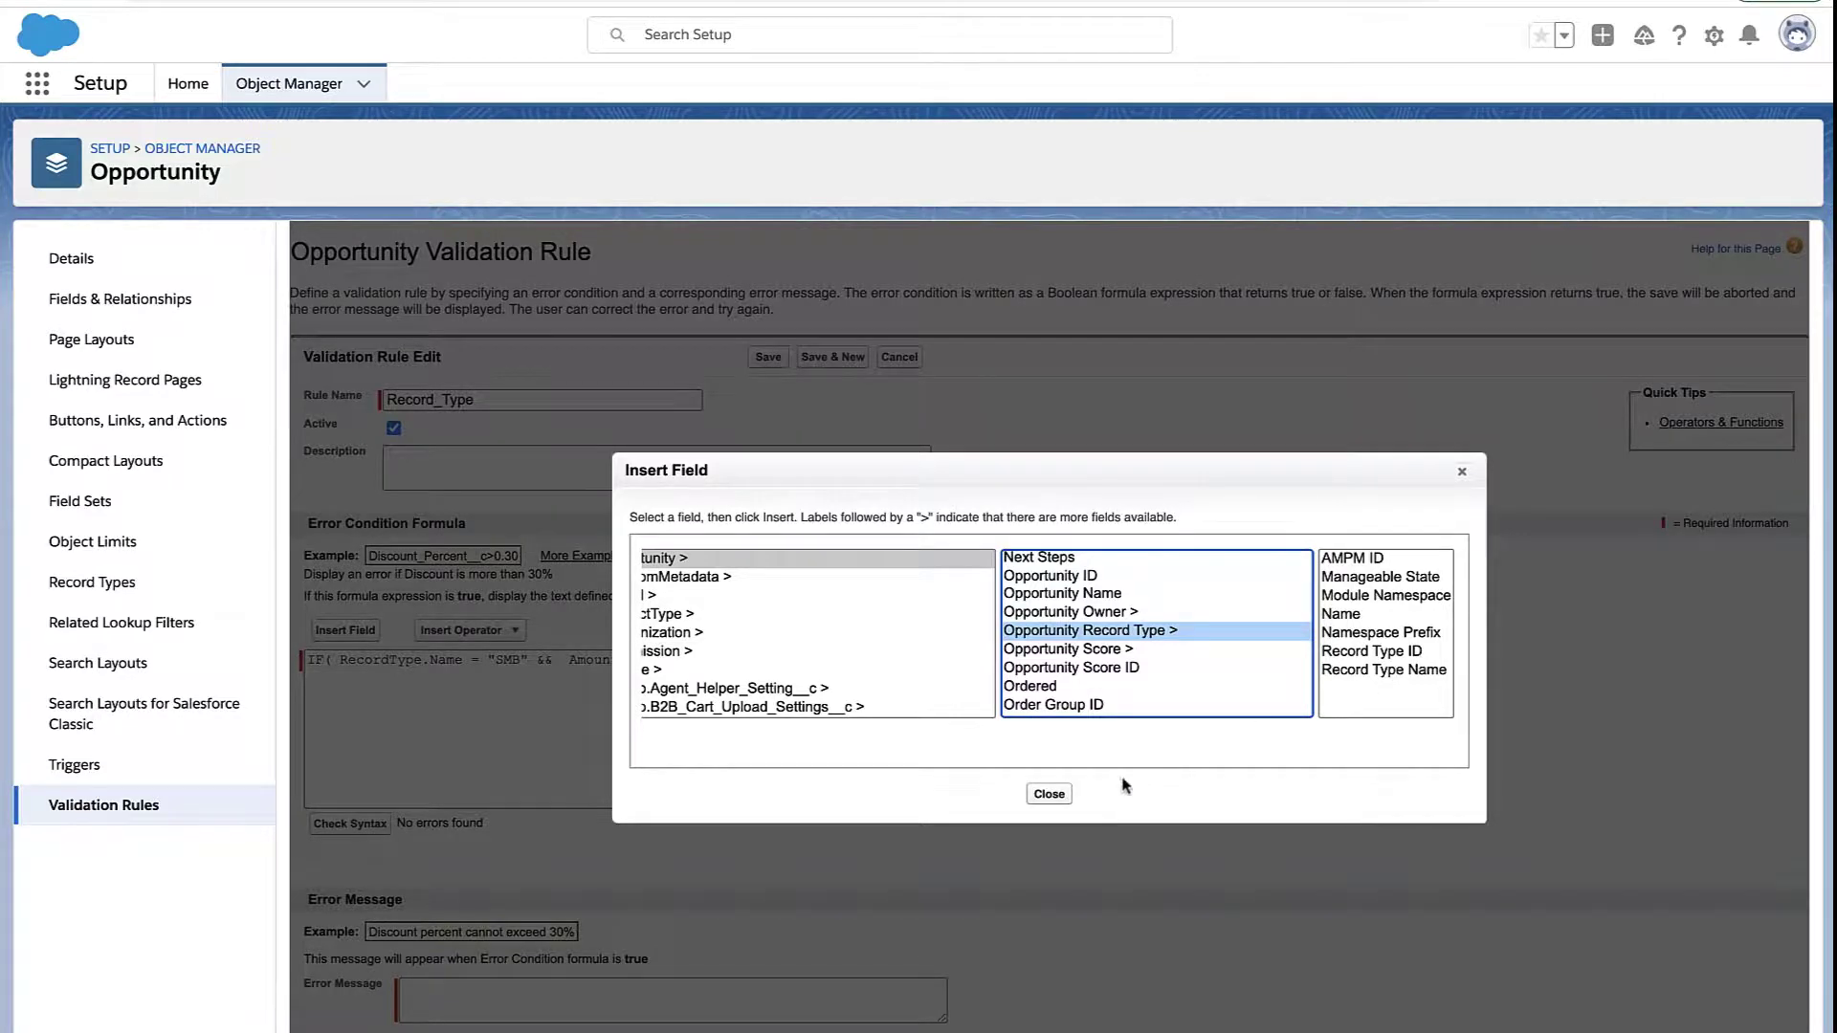
{"action": "left_click", "coordinate": [1050, 794]}
- Enter 'Here is the error message' in the Error Message box
{"action": "scroll", "coordinate": [733, 672], "scroll_direction": "down", "scroll_amount": 1}
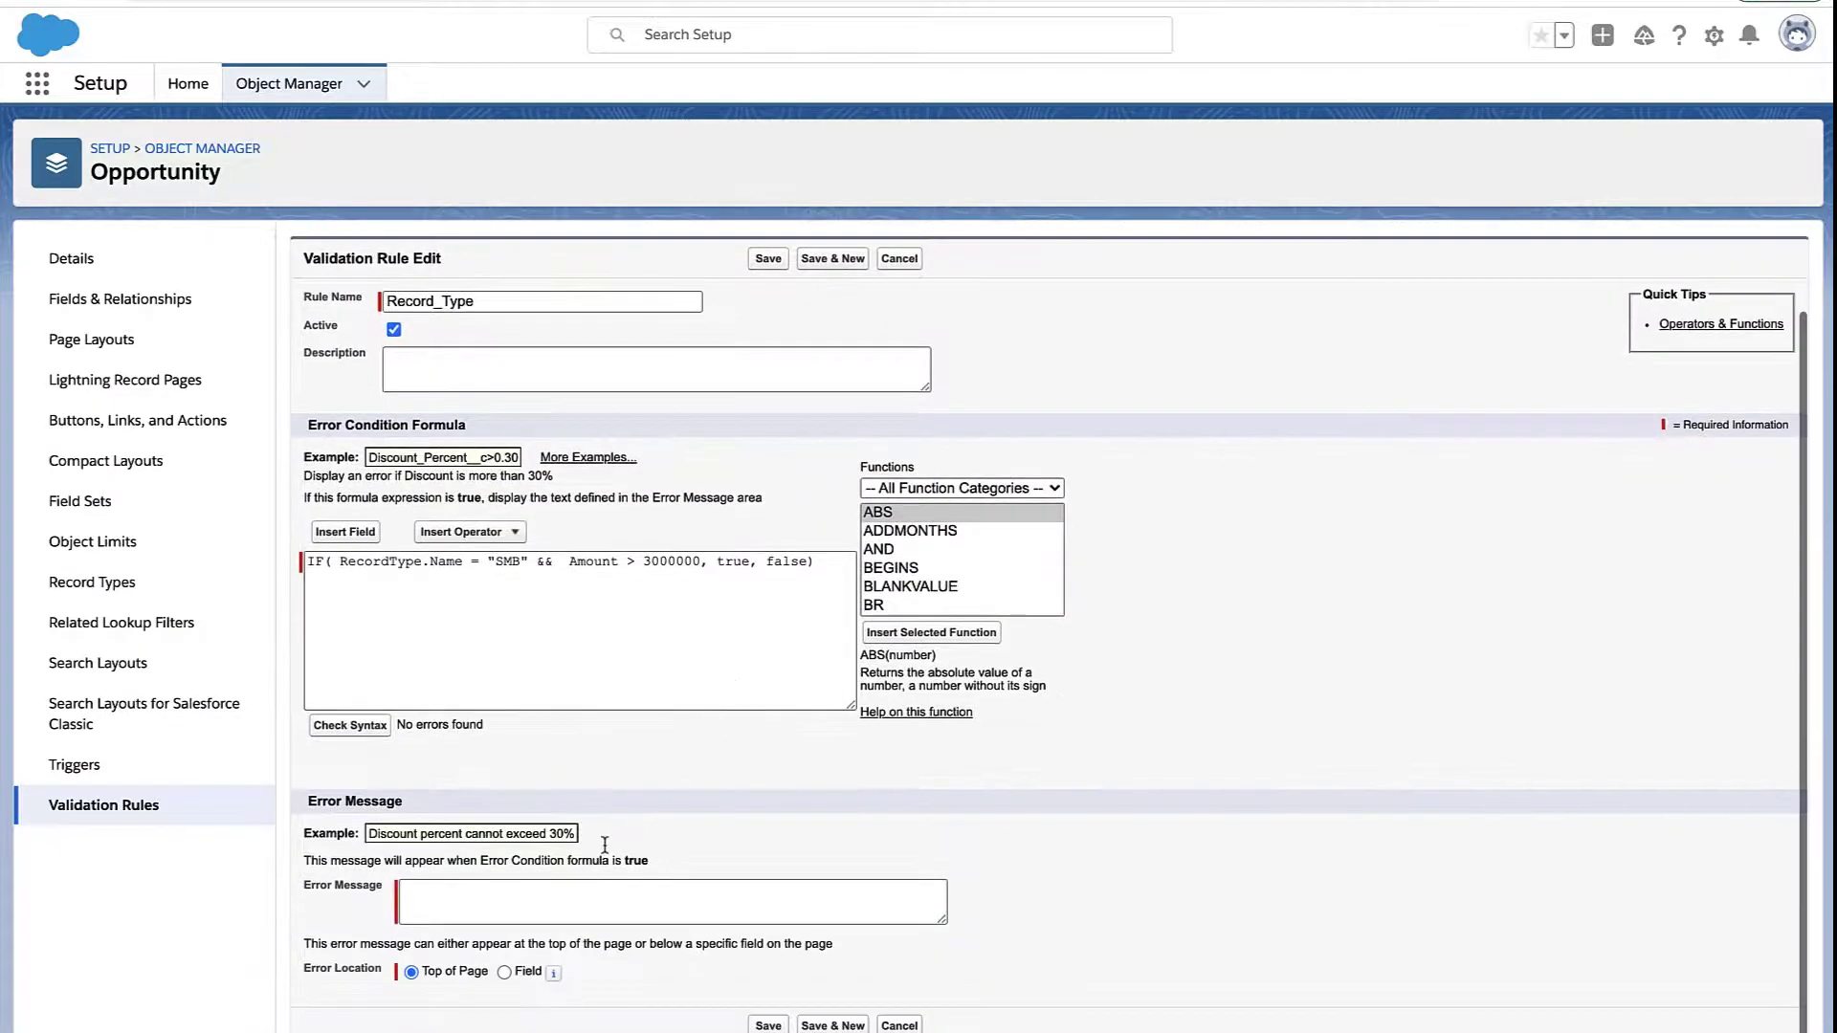
{"action": "left_click", "coordinate": [578, 897]}
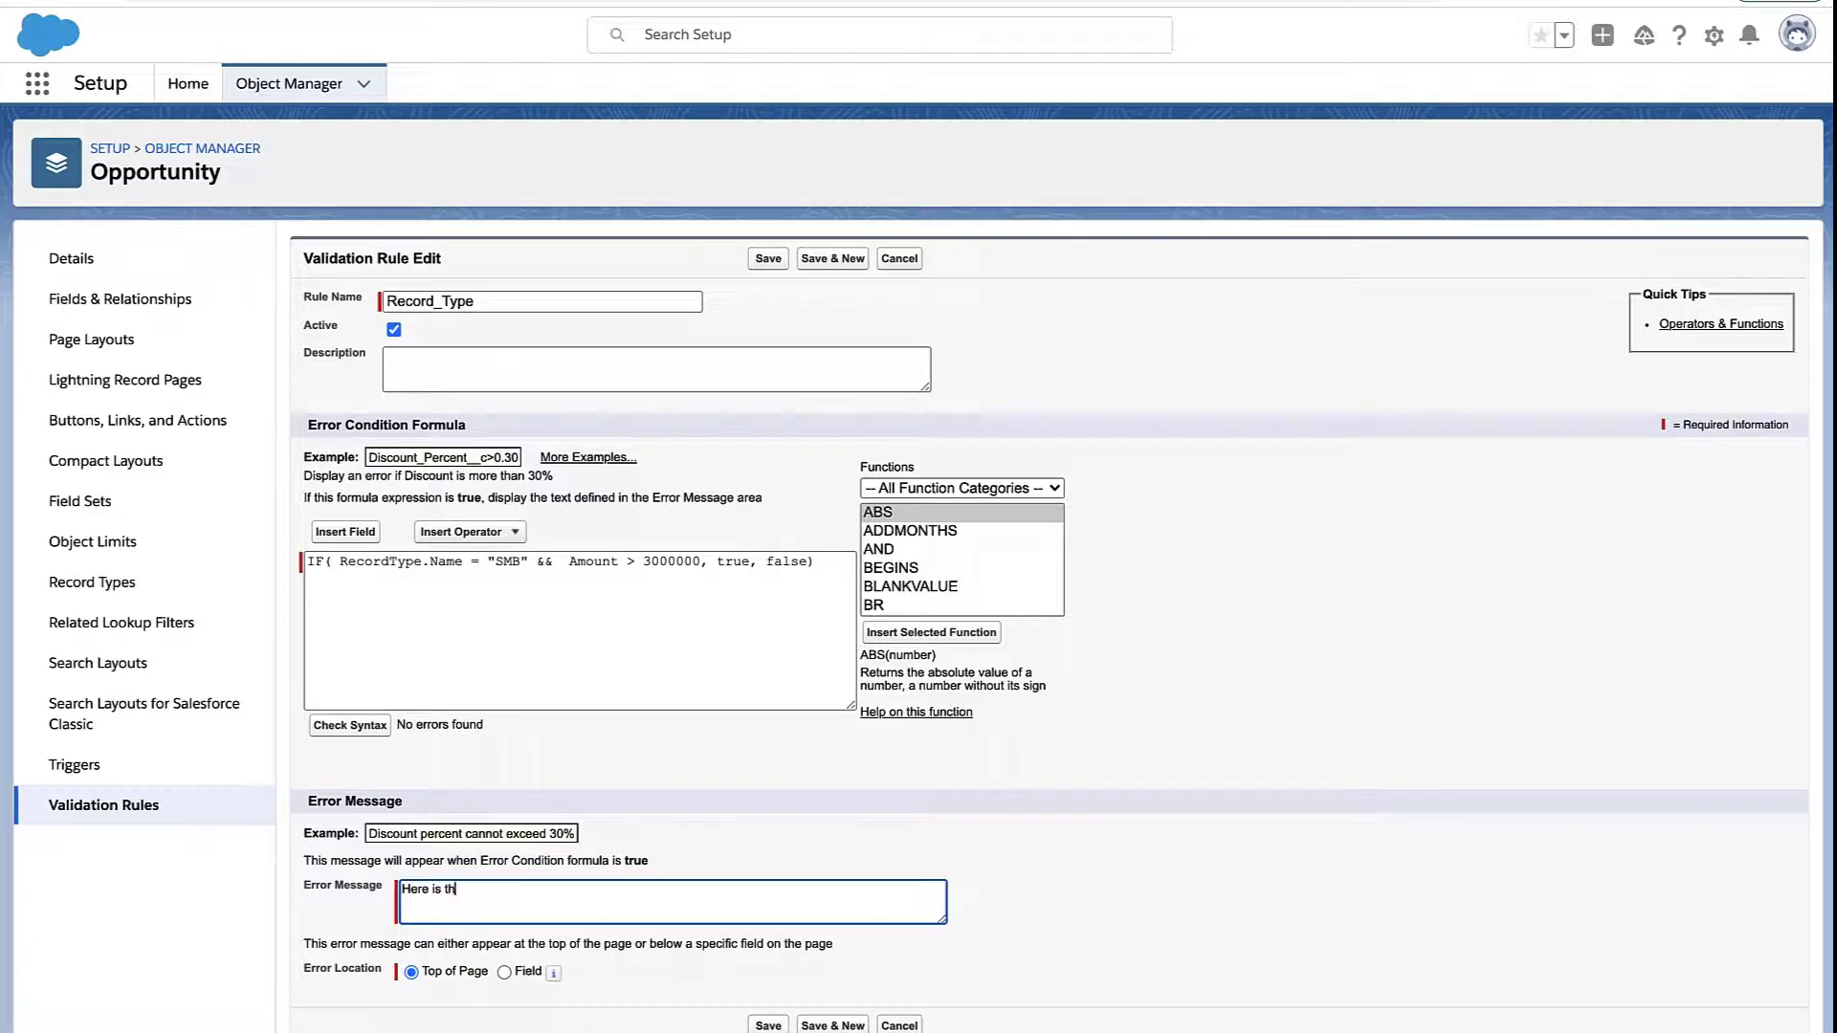
{"action": "type", "text": "Here is the error message"}
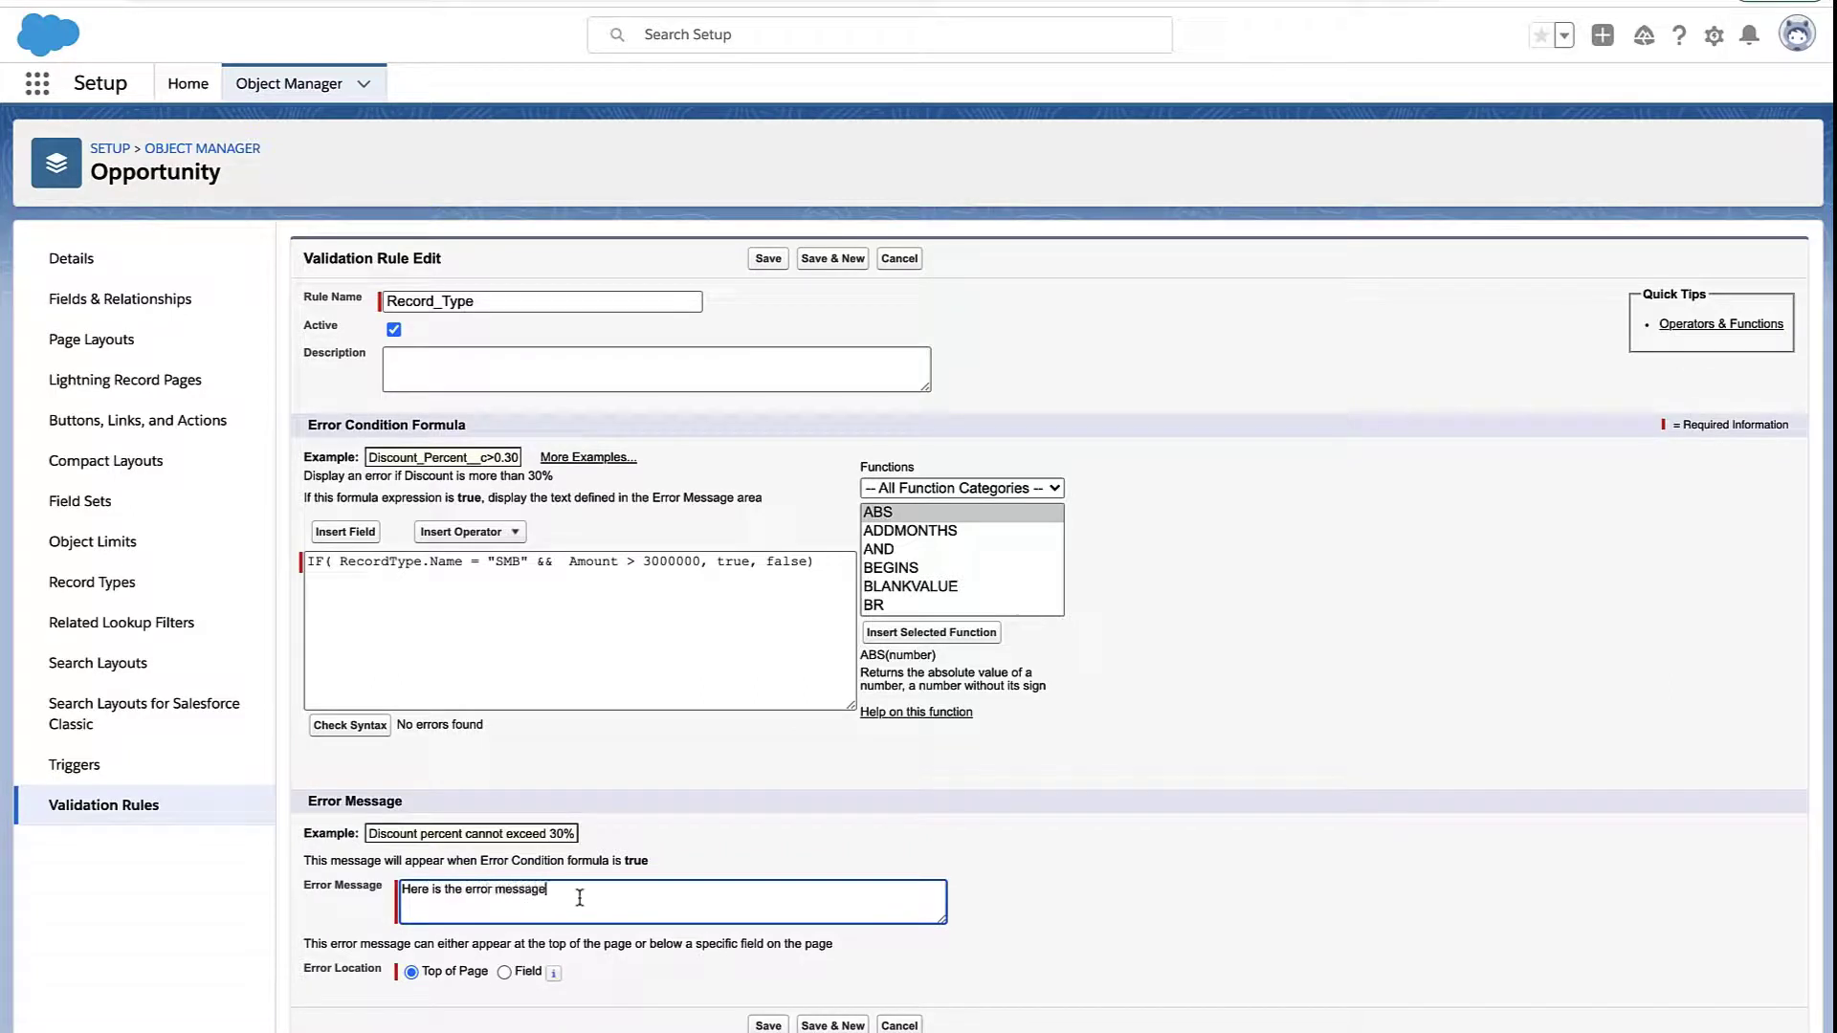